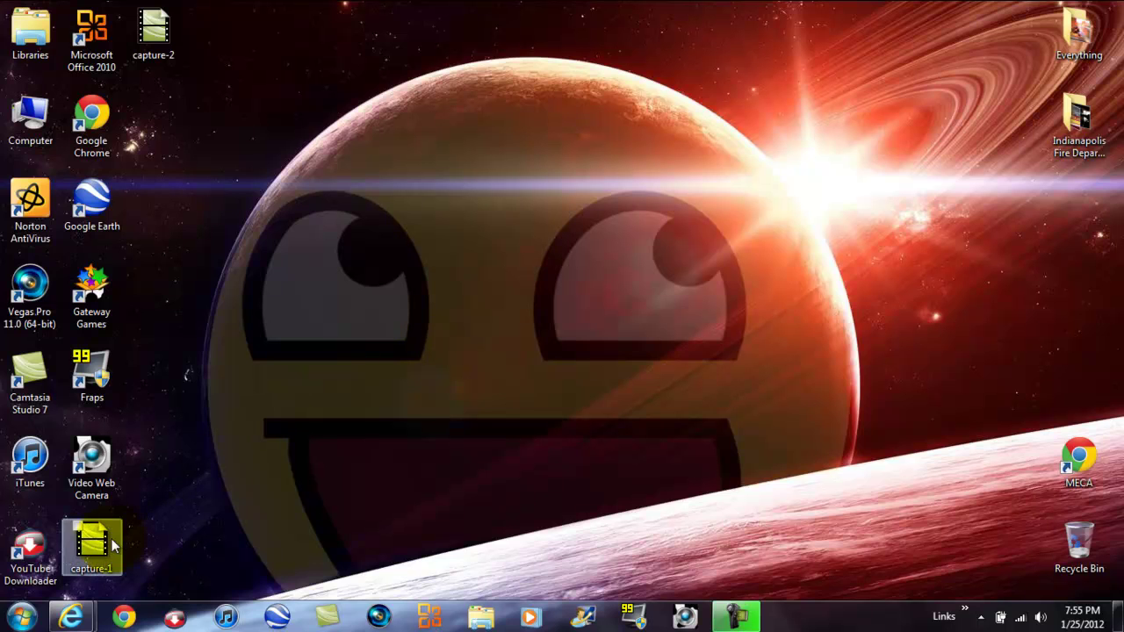
Drag a Custom HTML block below the mp3 text and delete the mp3 element.
click(179, 546)
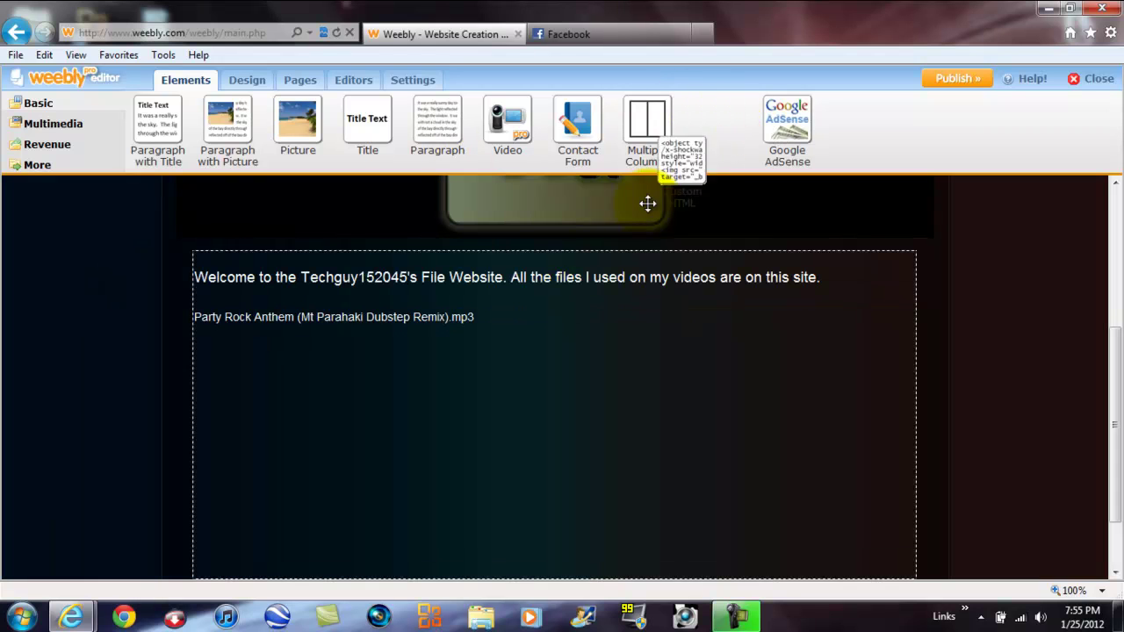
drag(718, 123, 443, 376)
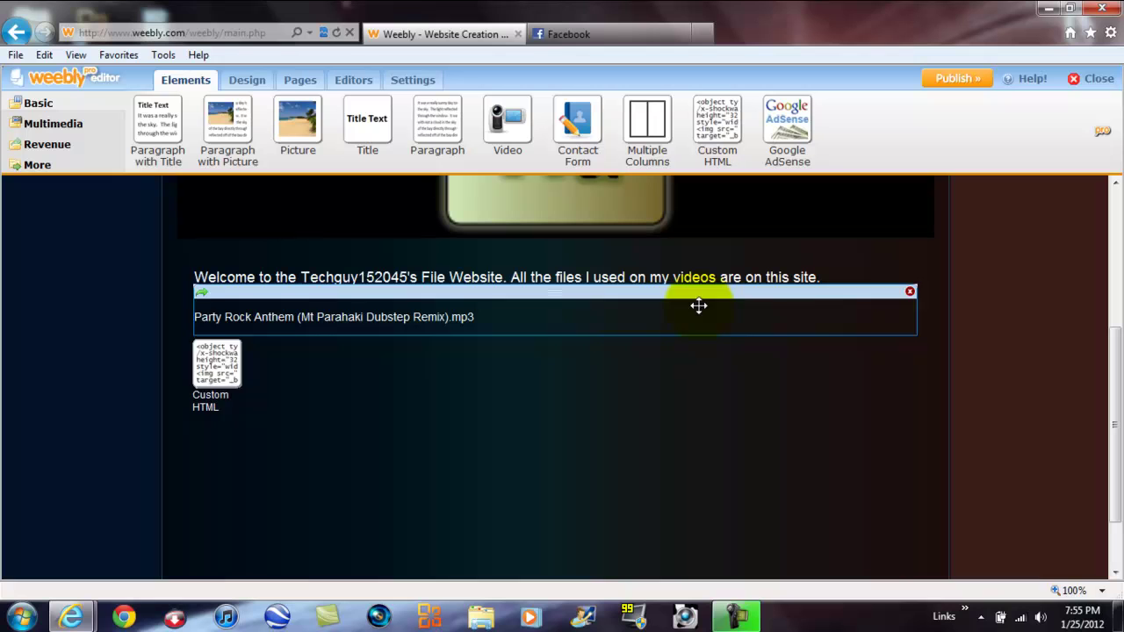
click(910, 295)
click(504, 366)
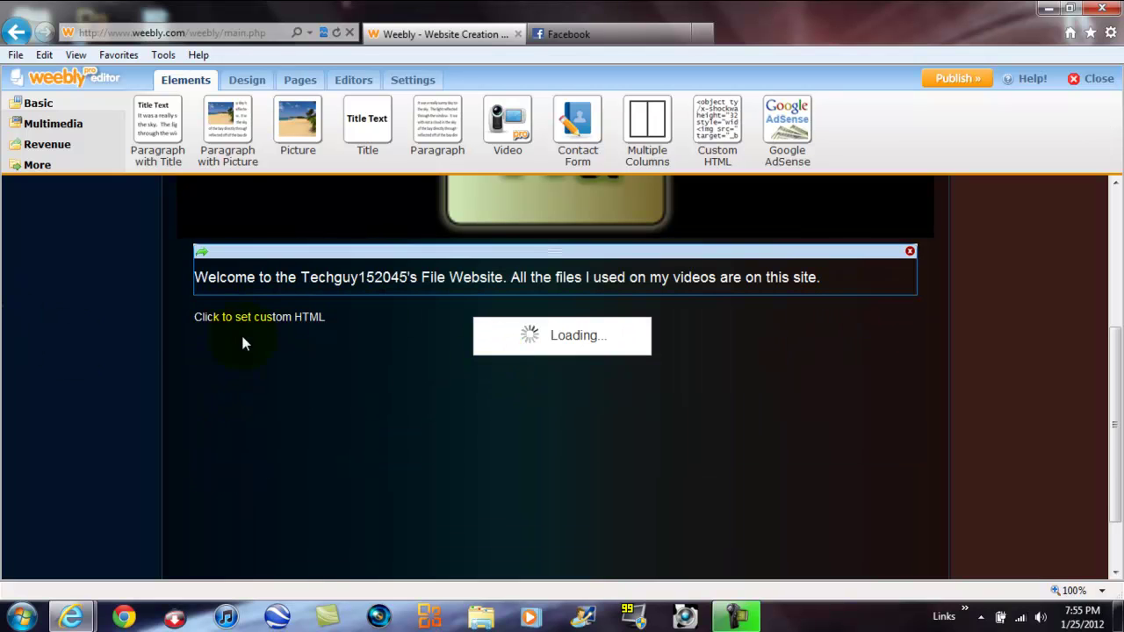
Paste the audioPlayer2 embed code into the Custom HTML block so the player shows.
click(295, 316)
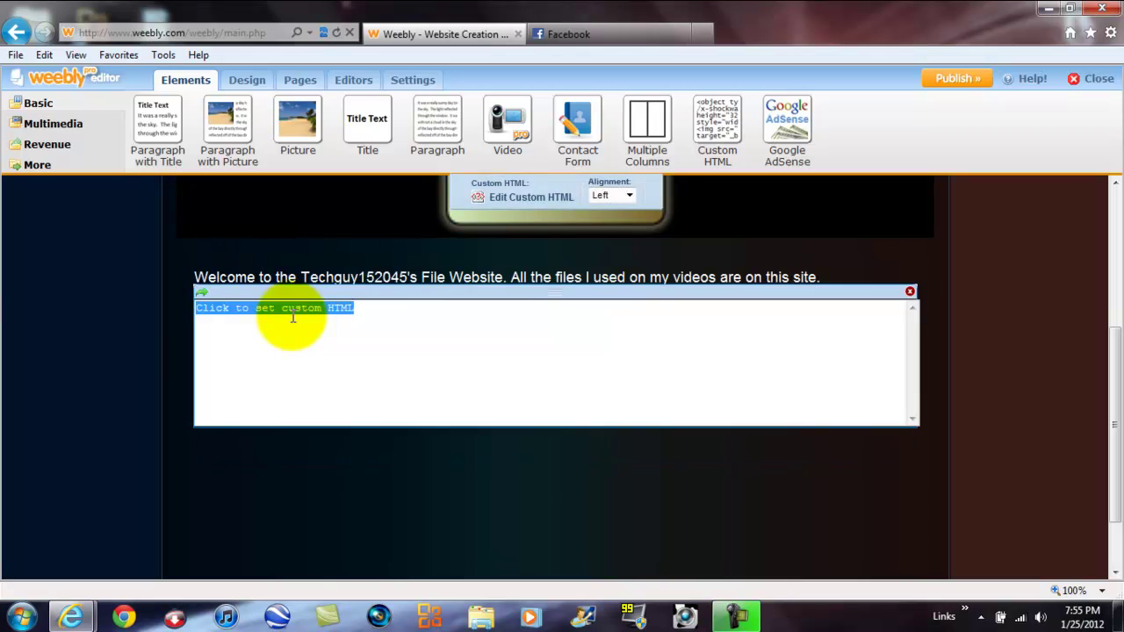
click(80, 302)
click(252, 328)
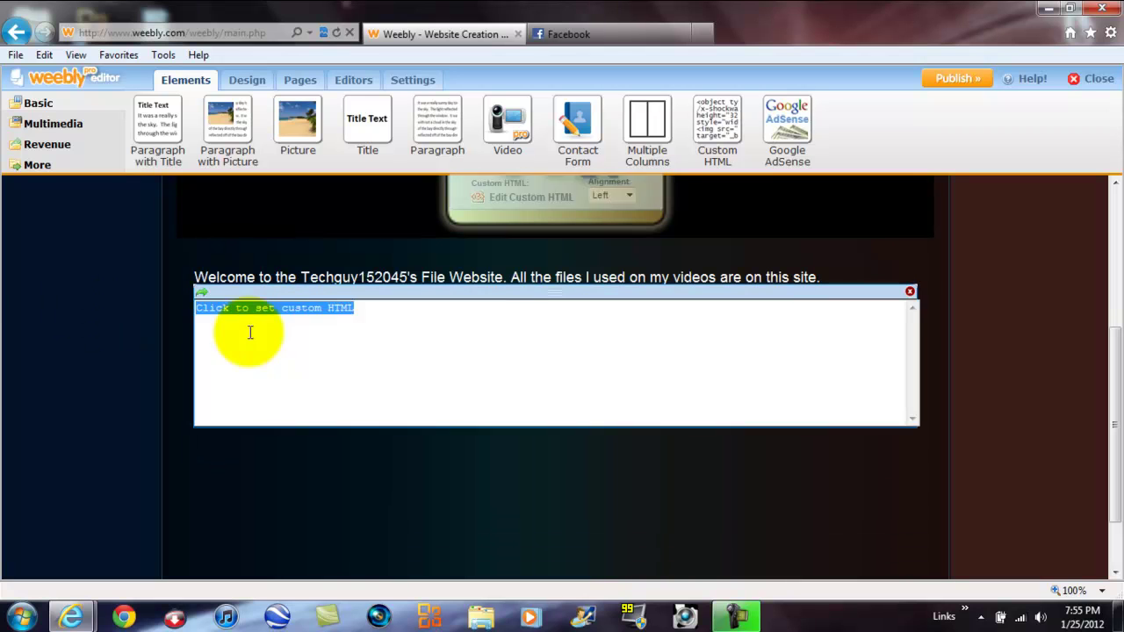
text(<div><div style="text-align: left; margin: 10px 0 20px 0;"><object width="290" height="24" data="http://www.weebly.com/weebly/apps/audioPlayer2.swf?user_id=4500922" type="application/x-shockwave-flash"><param name="movie" value="http://www.weebly.com/weebly/apps/audioPlayer2.swf?user_id=4500922"><param name="quality" value="high"><param name="scale" value="noscale"><param name="salign" value="l"><param name="wmode" value="transparent"><param name="FlashVars" value="checkpolicy=yes&soundFile=/files/theme/INSERTFILENAMEHERE&autostart=no"></object></div></div>)
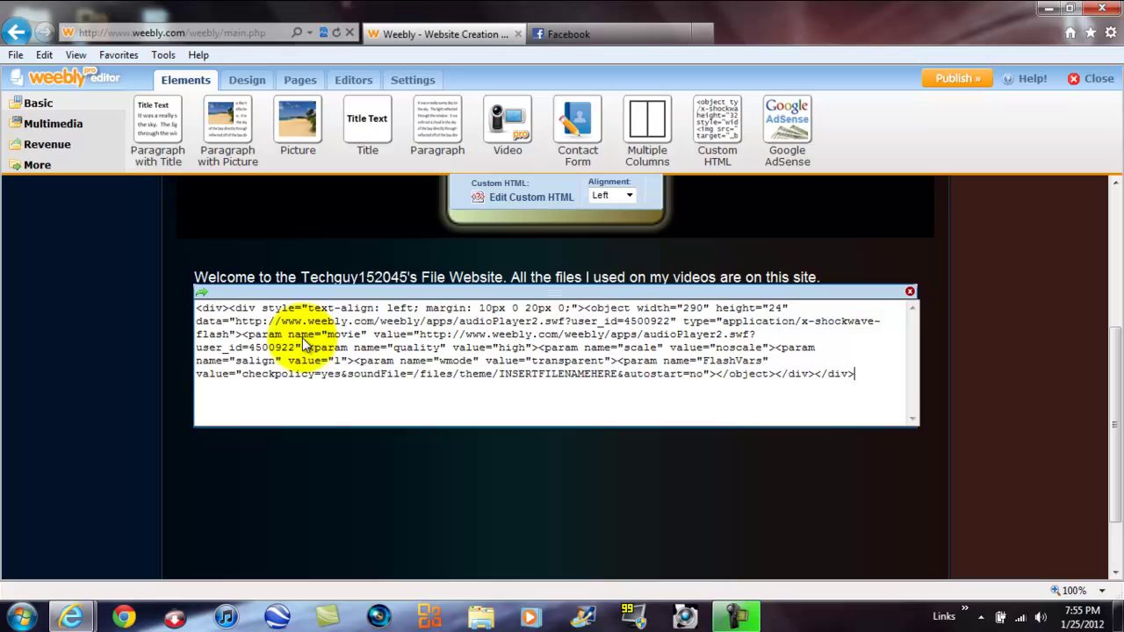
click(63, 359)
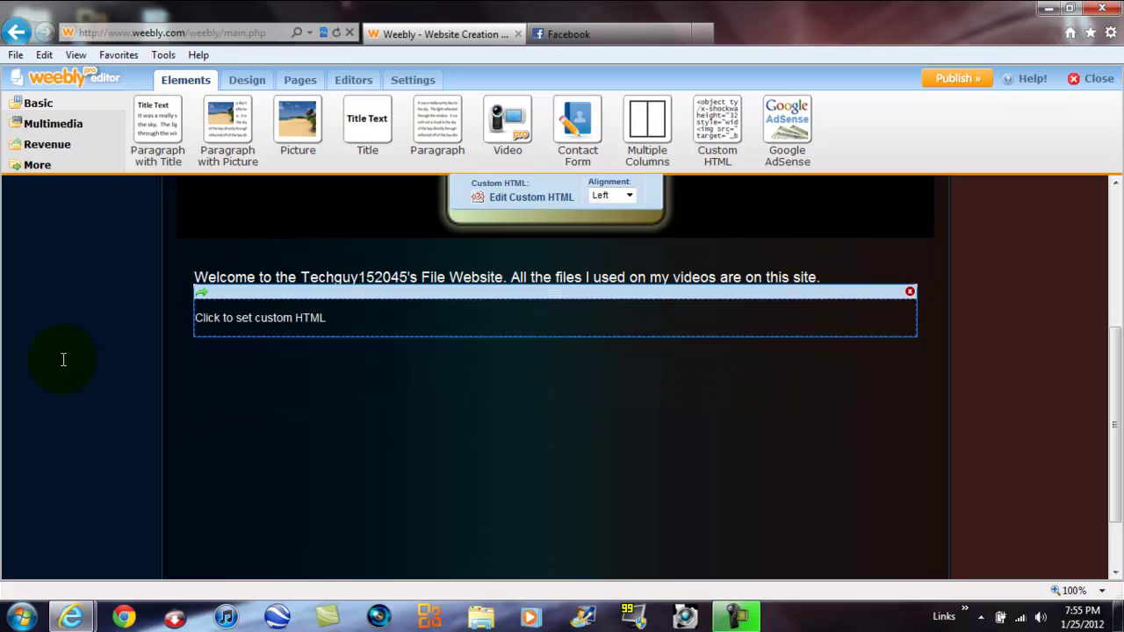
click(252, 343)
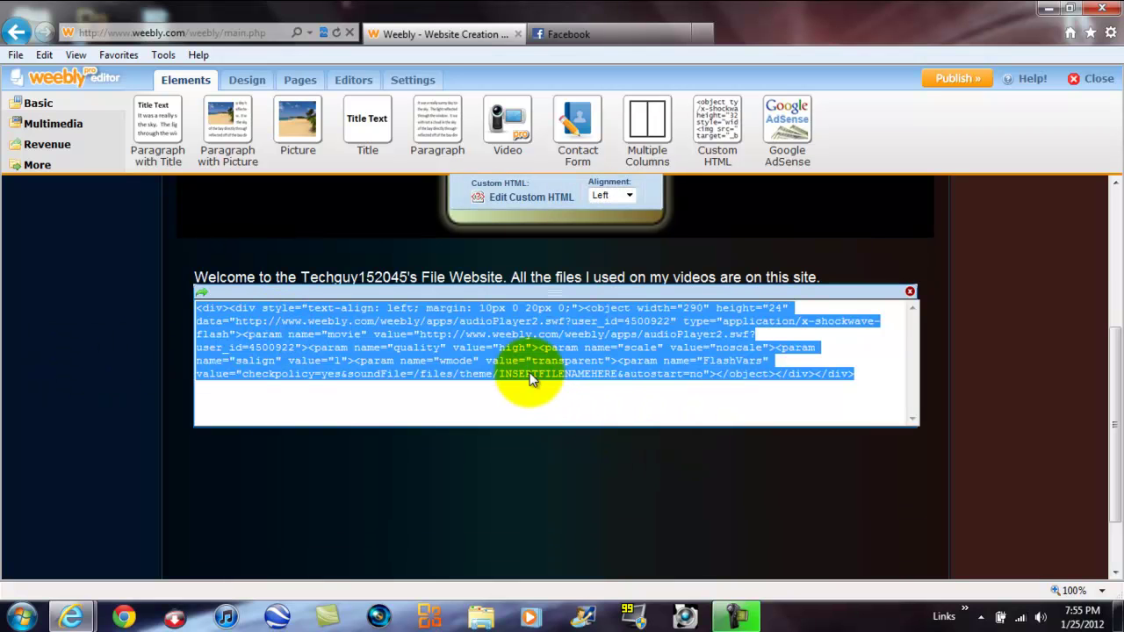
click(502, 375)
drag(499, 375, 348, 375)
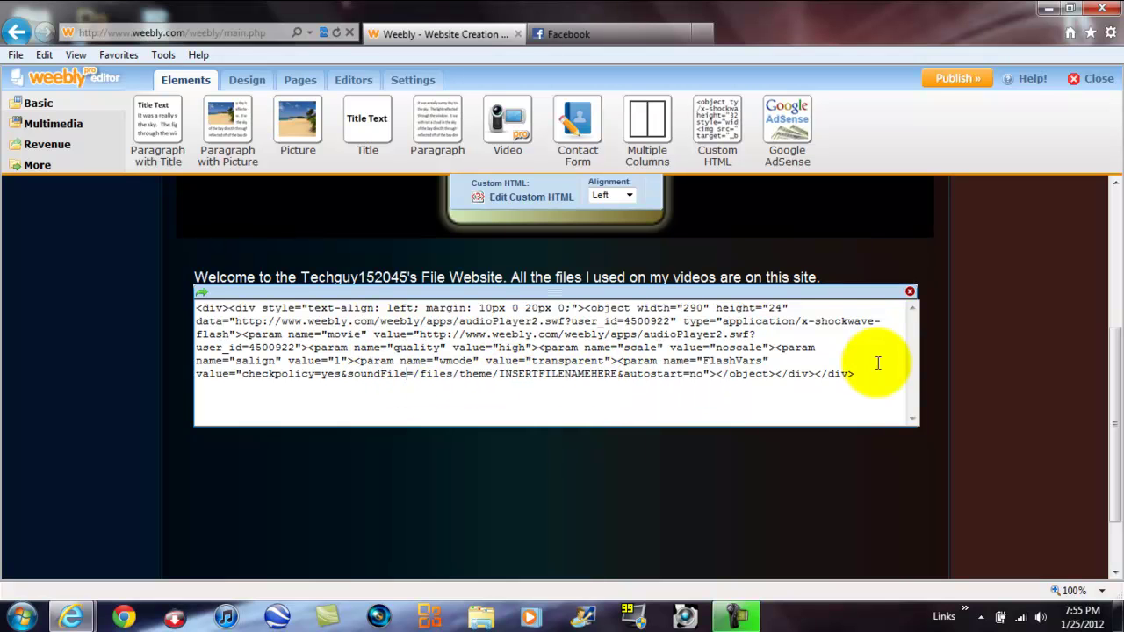
click(1043, 330)
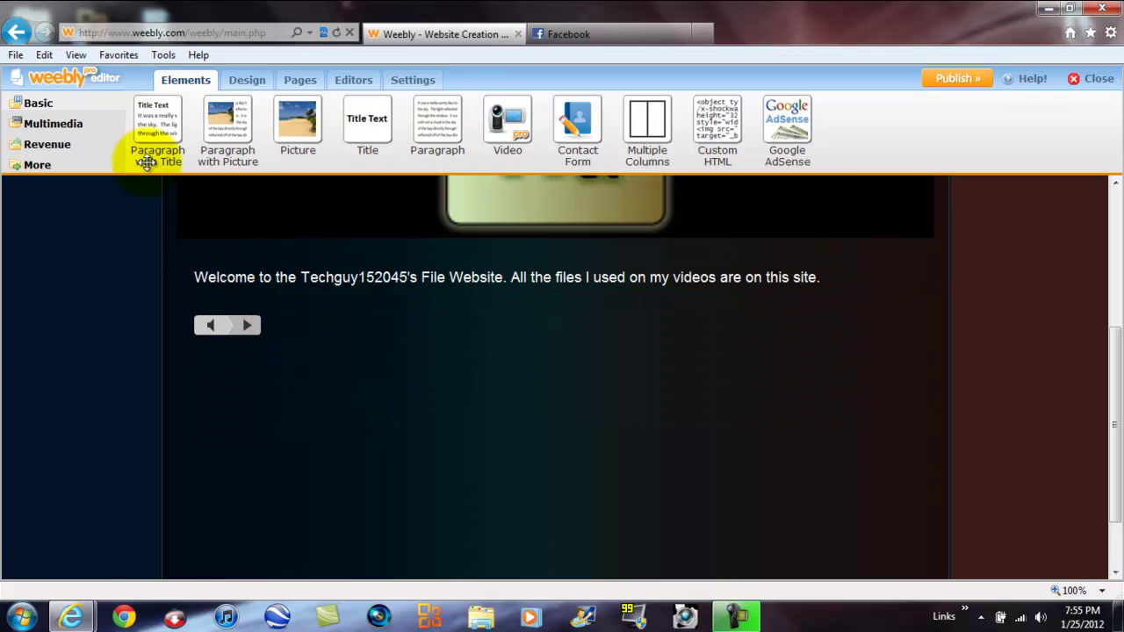
Check the Multimedia and Basic element lists, then switch to the Design tab.
click(100, 130)
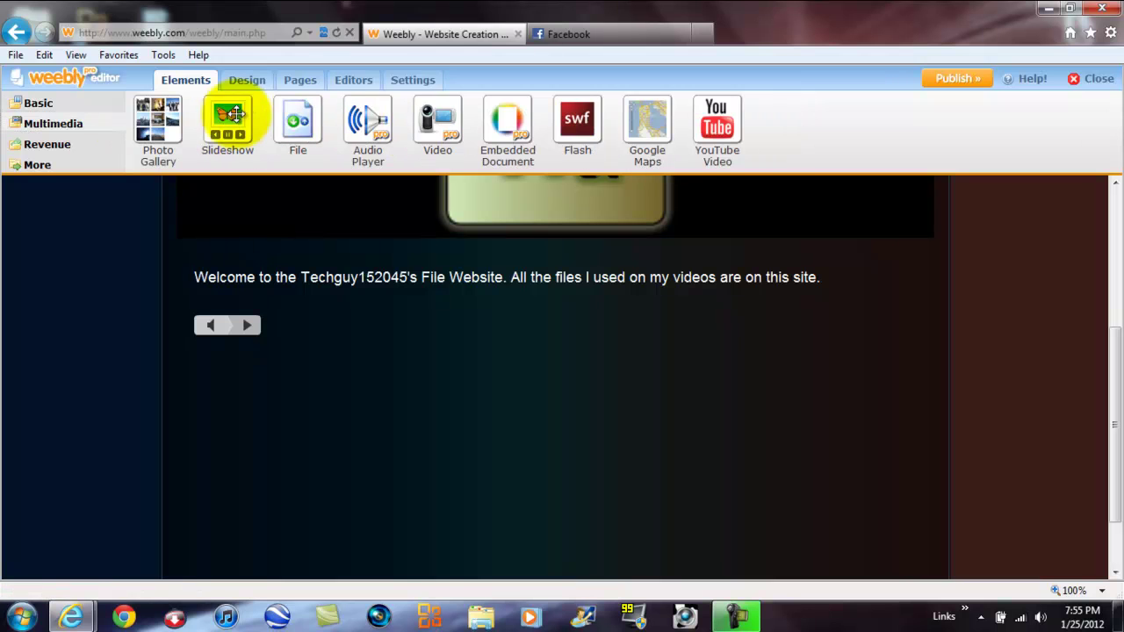
click(37, 103)
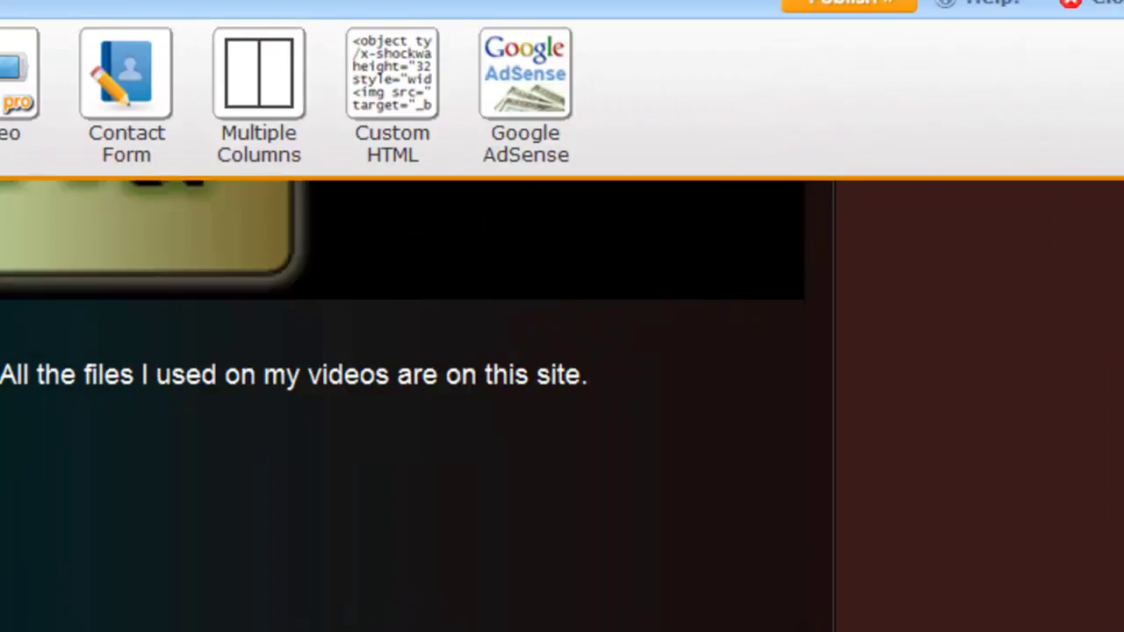
click(245, 80)
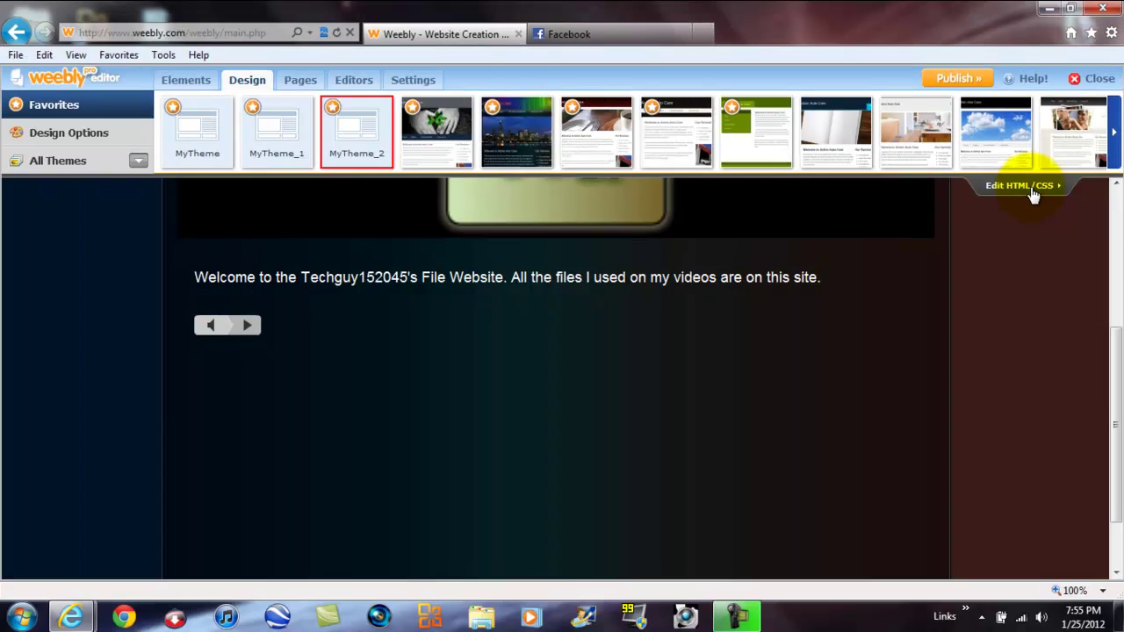
In Edit HTML/CSS, add a new file and browse to Desktop > Everything > Music & Audio.
click(1032, 189)
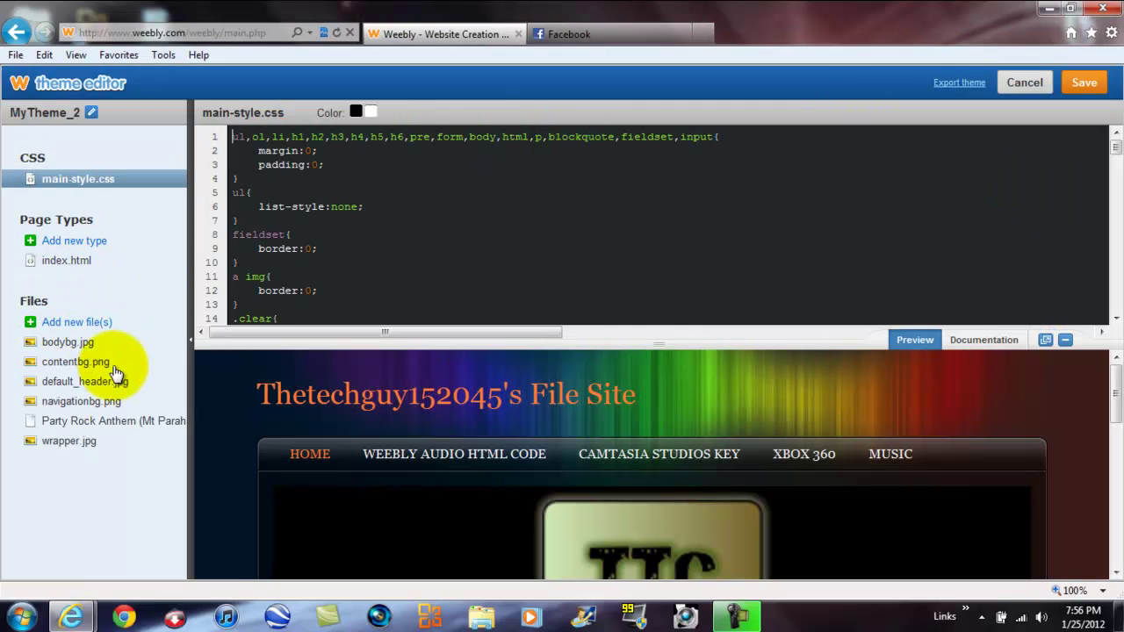
right_click(105, 422)
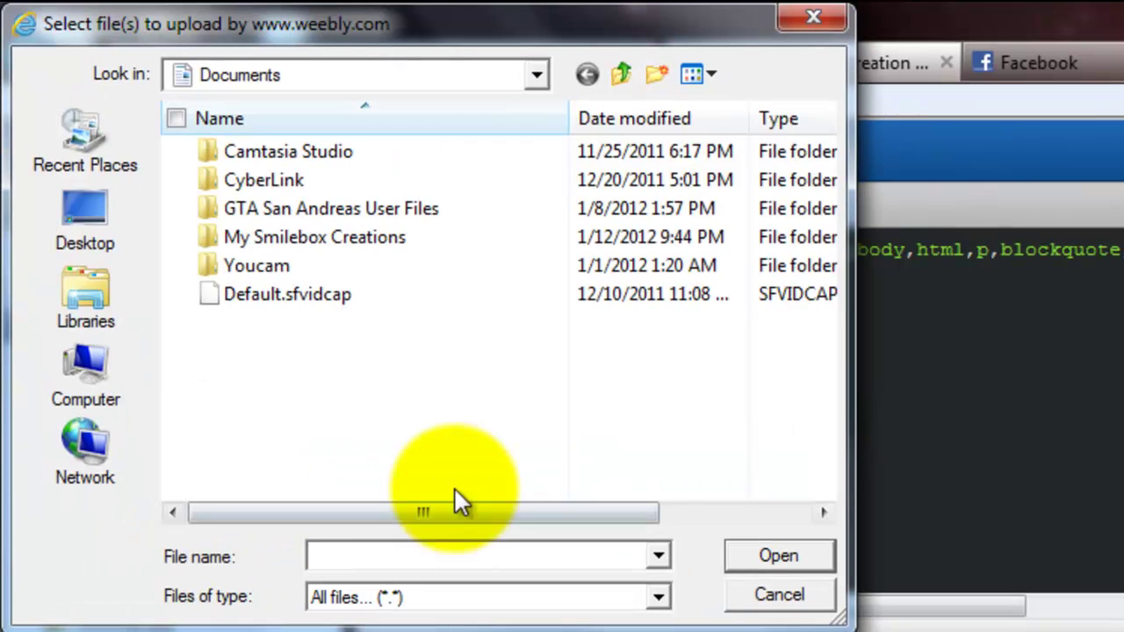
click(86, 220)
mouse_move(824, 140)
mouse_down()
mouse_move(813, 312)
mouse_move(795, 336)
mouse_up()
double_click(256, 336)
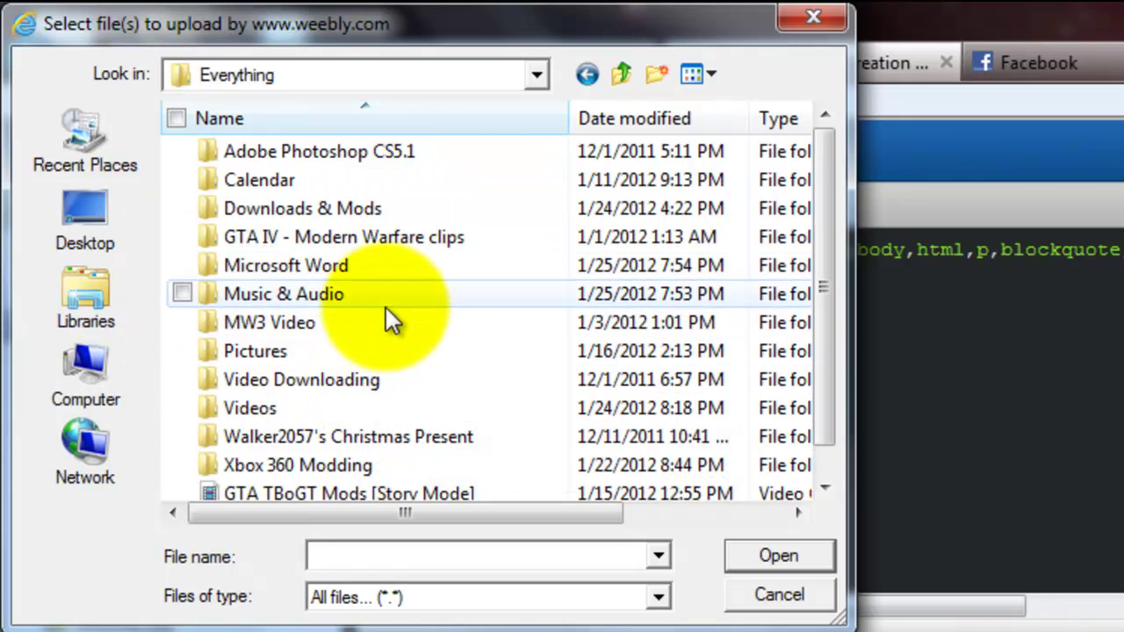
double_click(390, 303)
drag(817, 154, 804, 414)
Upload 'Till I Collapse Filth Dubstep Remix' and select its name in the rename box.
click(391, 407)
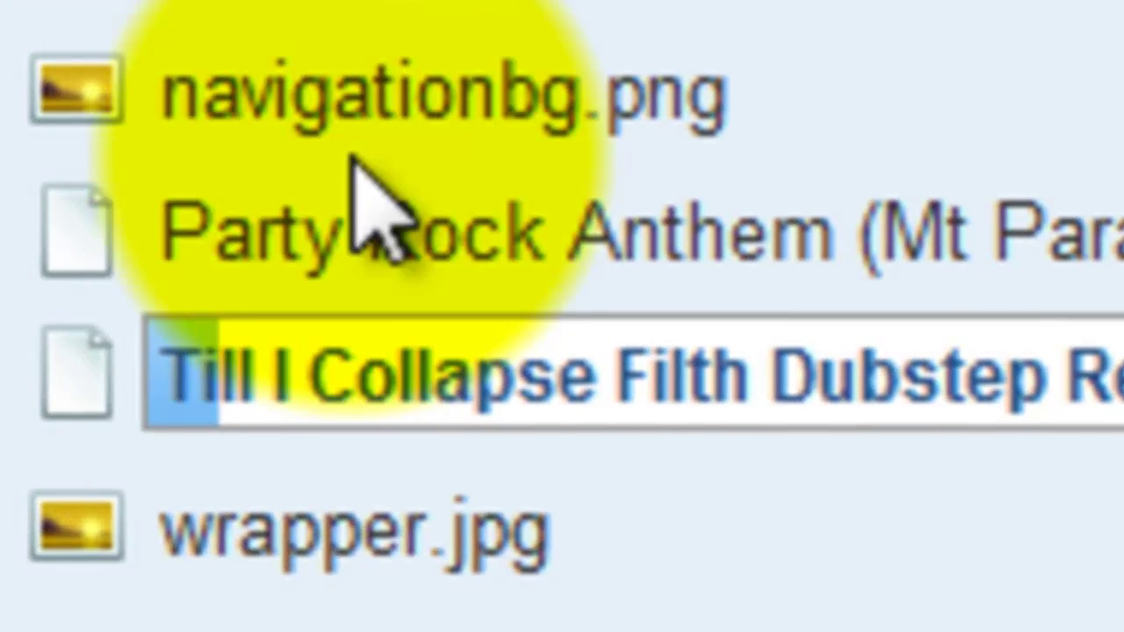
key(shift+Right)
key(shift+Right)
key(shift+Right)
key(shift+Right)
key(shift+Right)
key(shift+Right)
key(shift+Right)
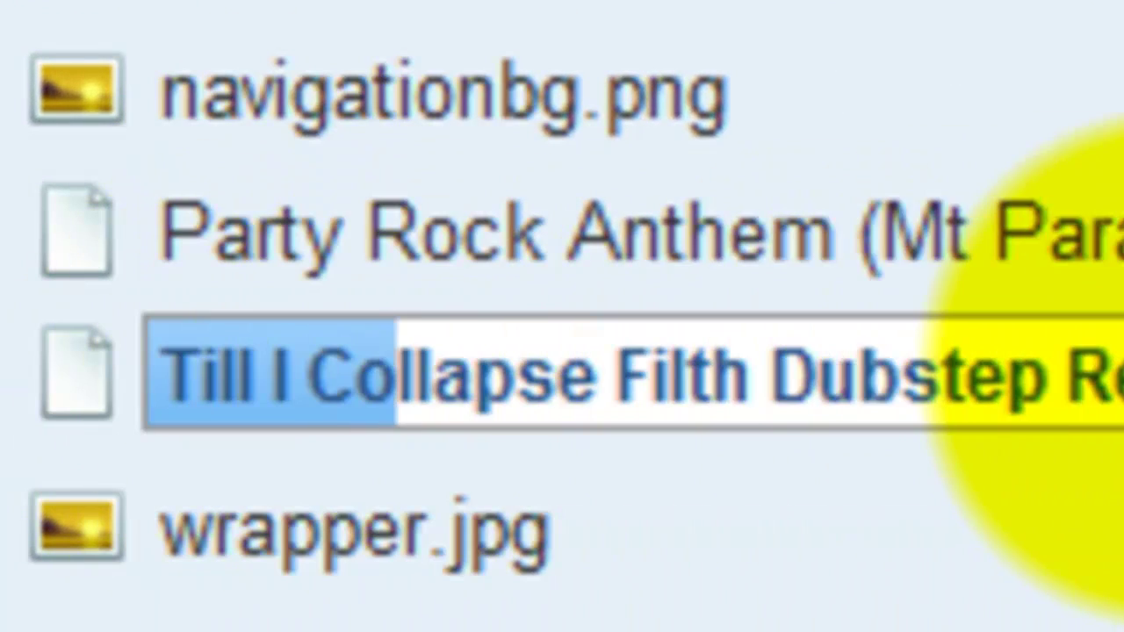
key(shift+Right)
key(shift+Right)
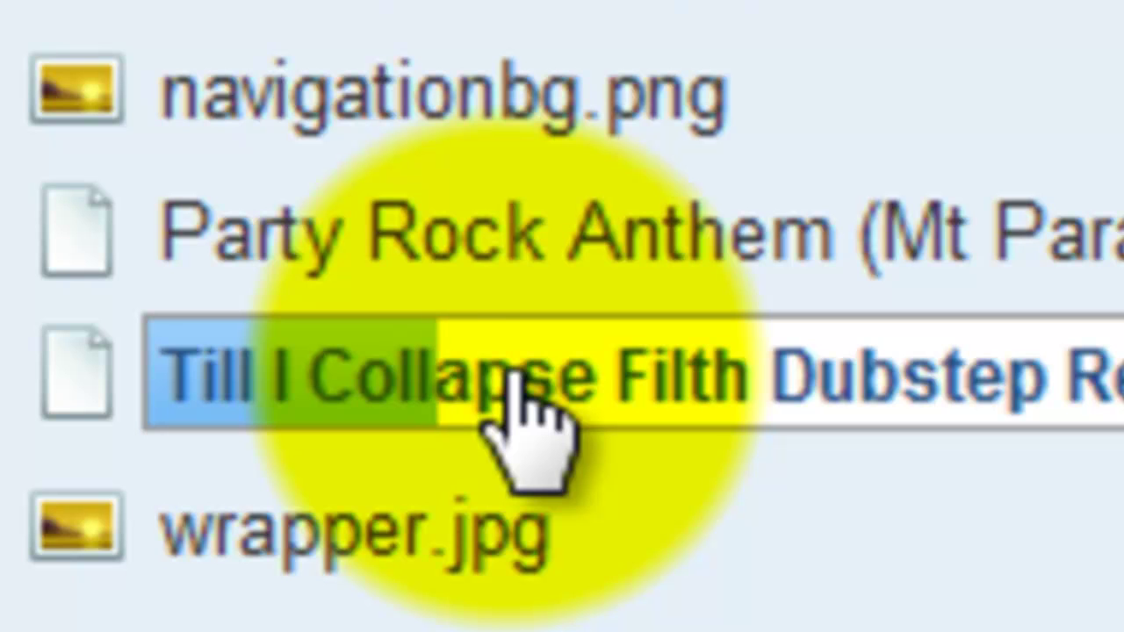
key(shift+Right)
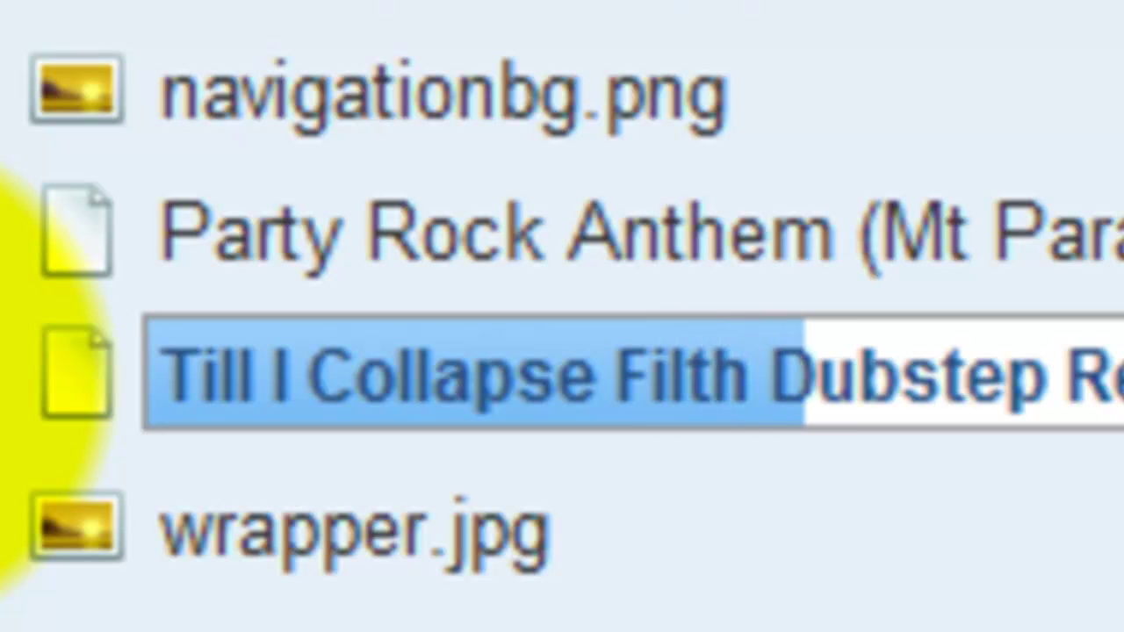
key(shift+Right)
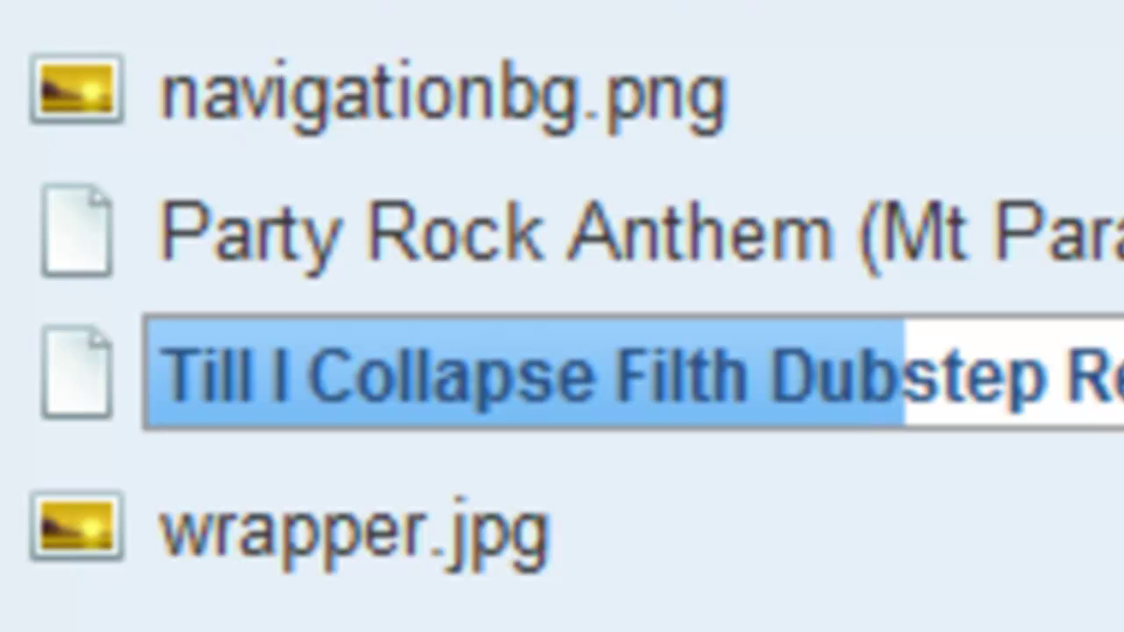
key(shift+Right)
key(shift+Right)
key(shift+Right)
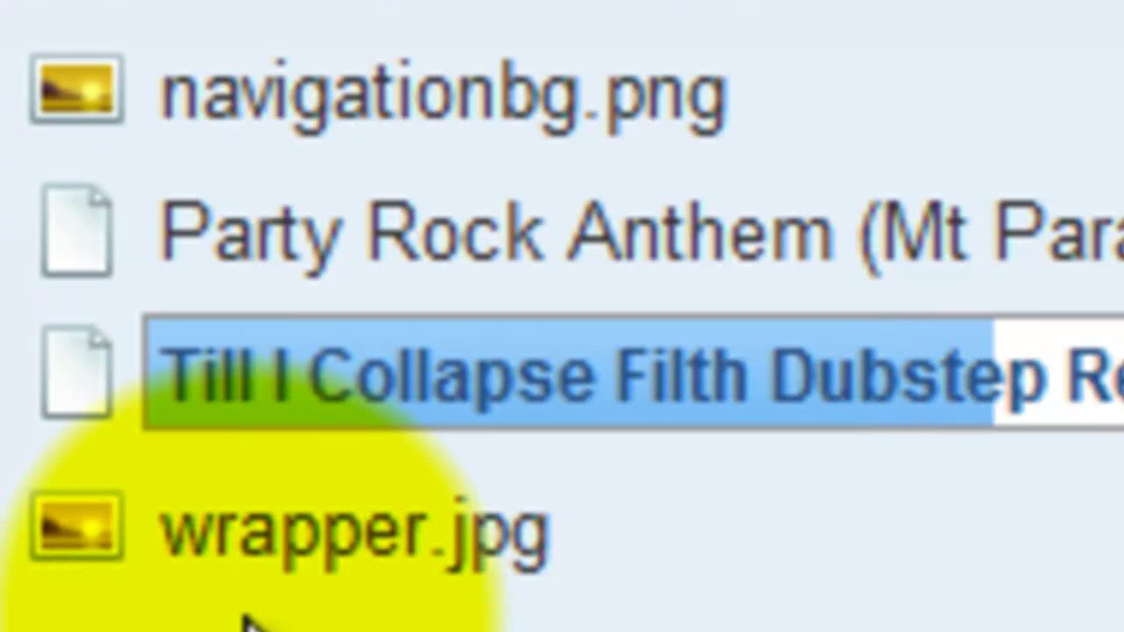
key(shift+Right)
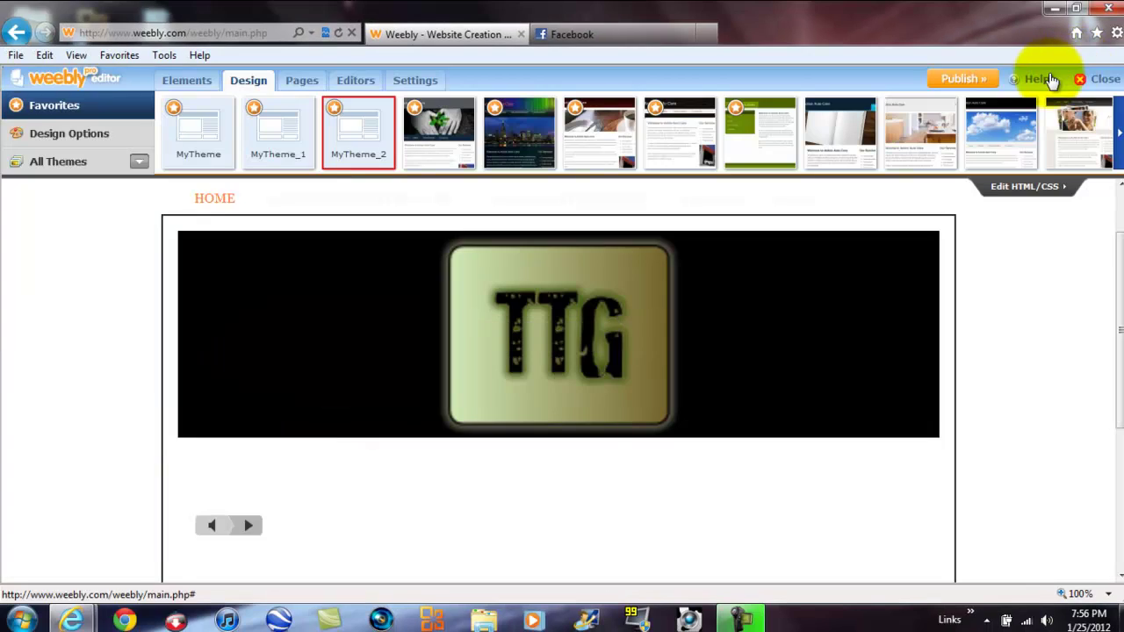
Select the audio player element and reopen the MyTheme_2 theme editor.
click(280, 524)
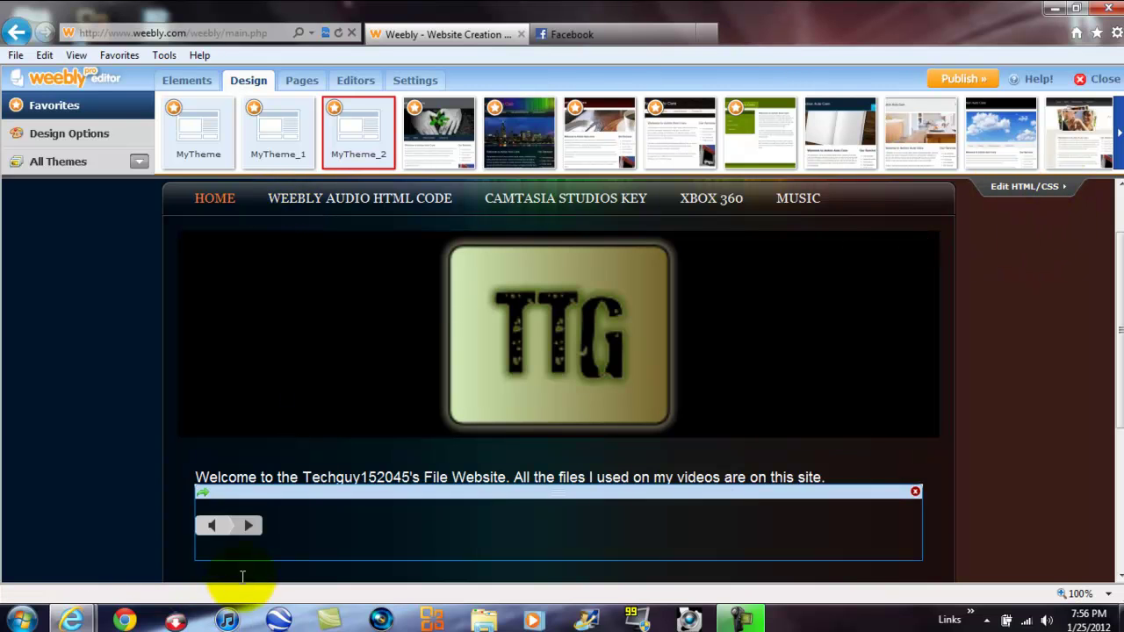
click(309, 508)
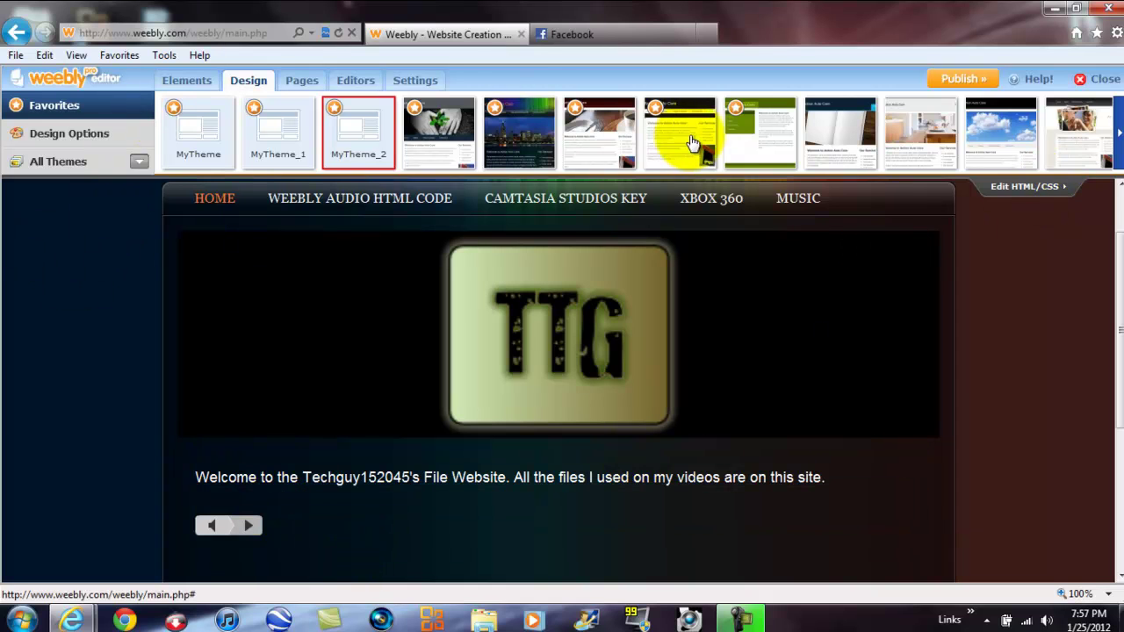
click(1017, 190)
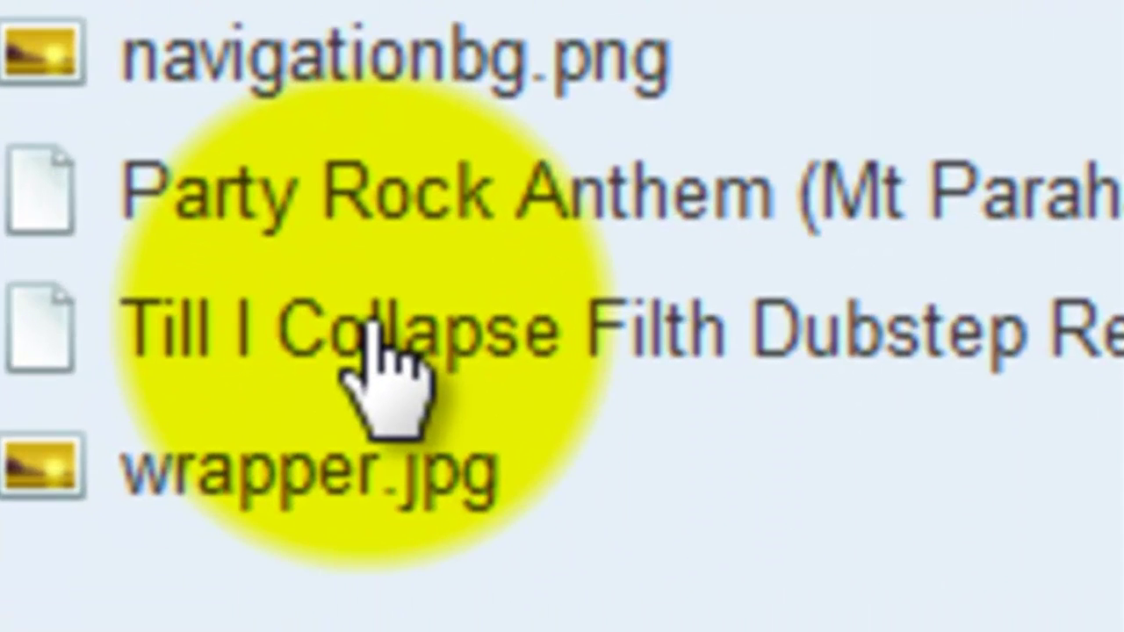
Upload the Till I Collapse song, select its full 'Till I Collapse Filth Dubstep Remix.mp3' name, then cancel.
double_click(369, 332)
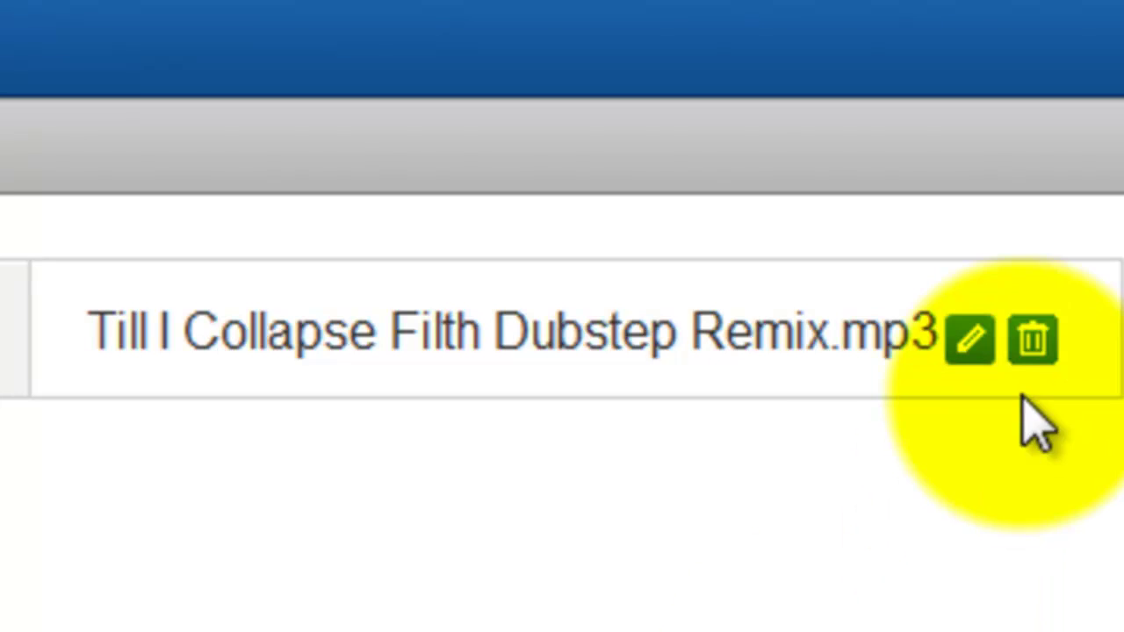
click(973, 341)
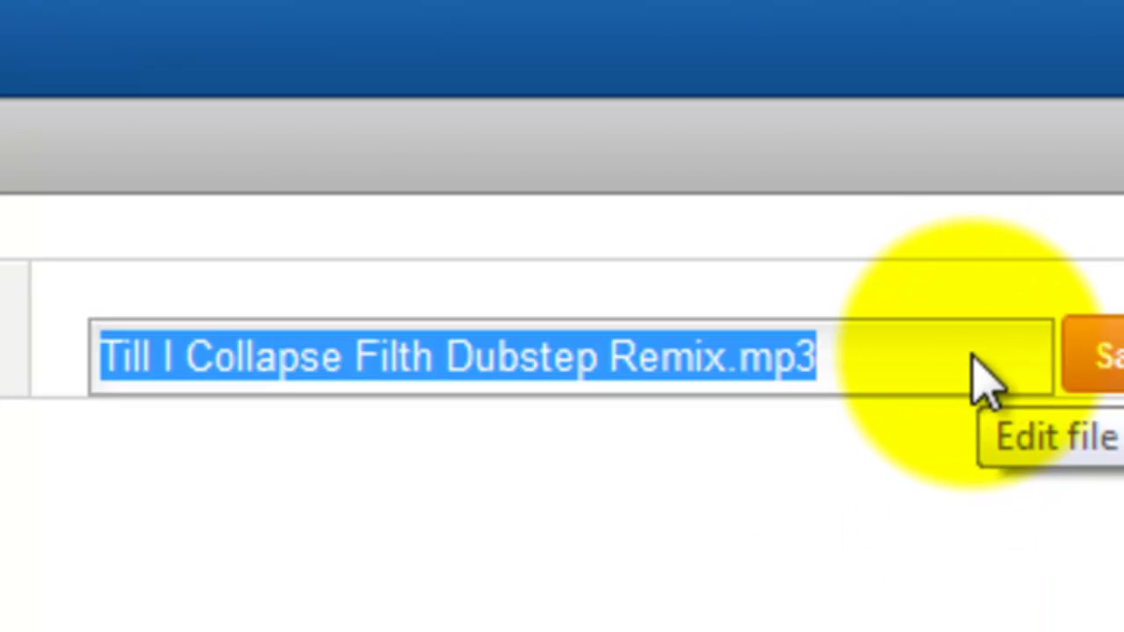
drag(736, 356, 186, 395)
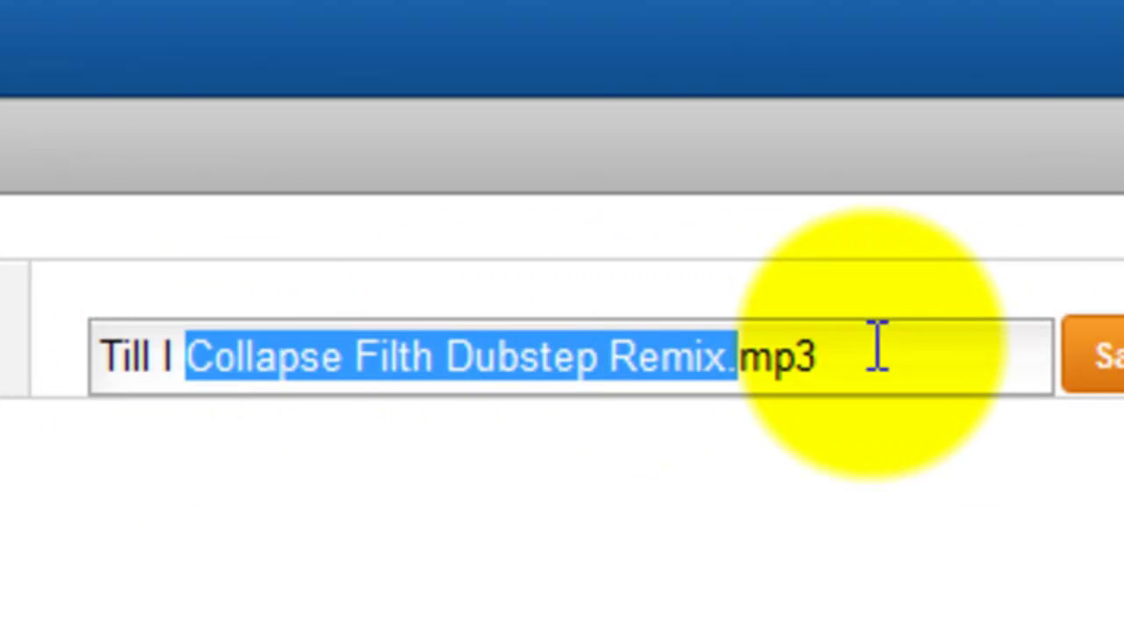
click(766, 357)
drag(817, 357, 79, 387)
key(ctrl+c)
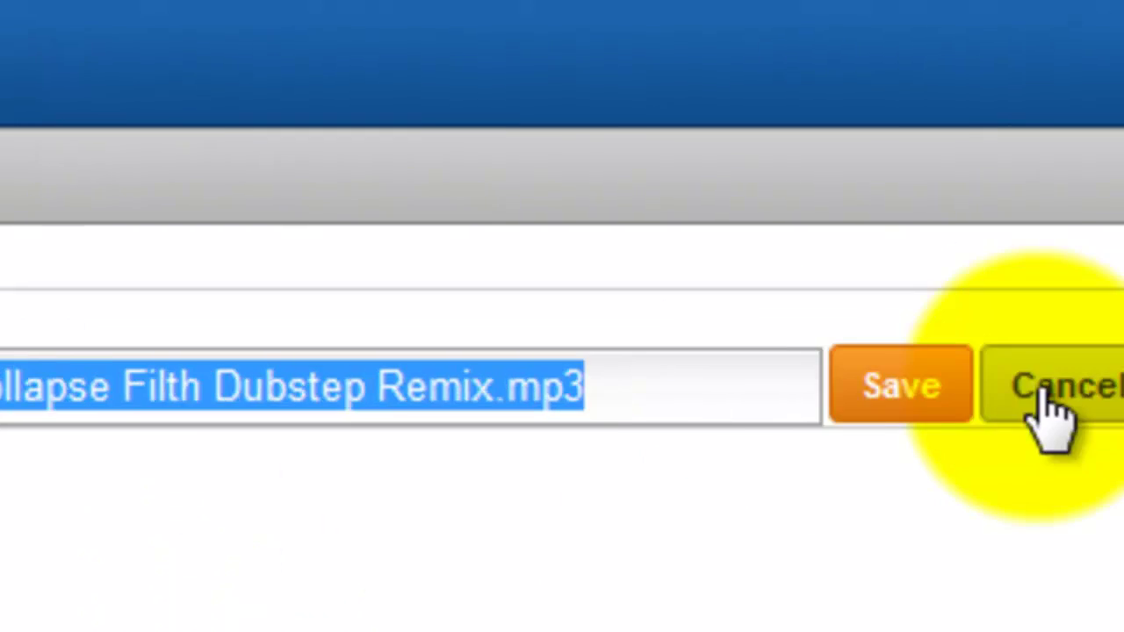
click(1041, 400)
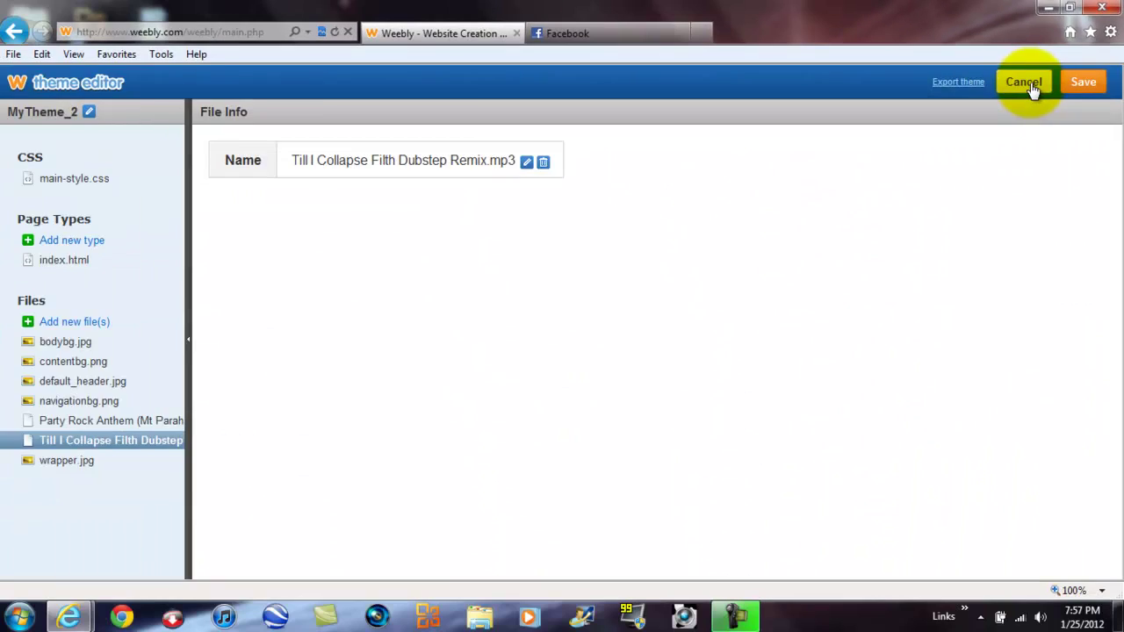
Replace INSERTFILENAMEHERE in the audio player code with the song's file name.
click(1029, 84)
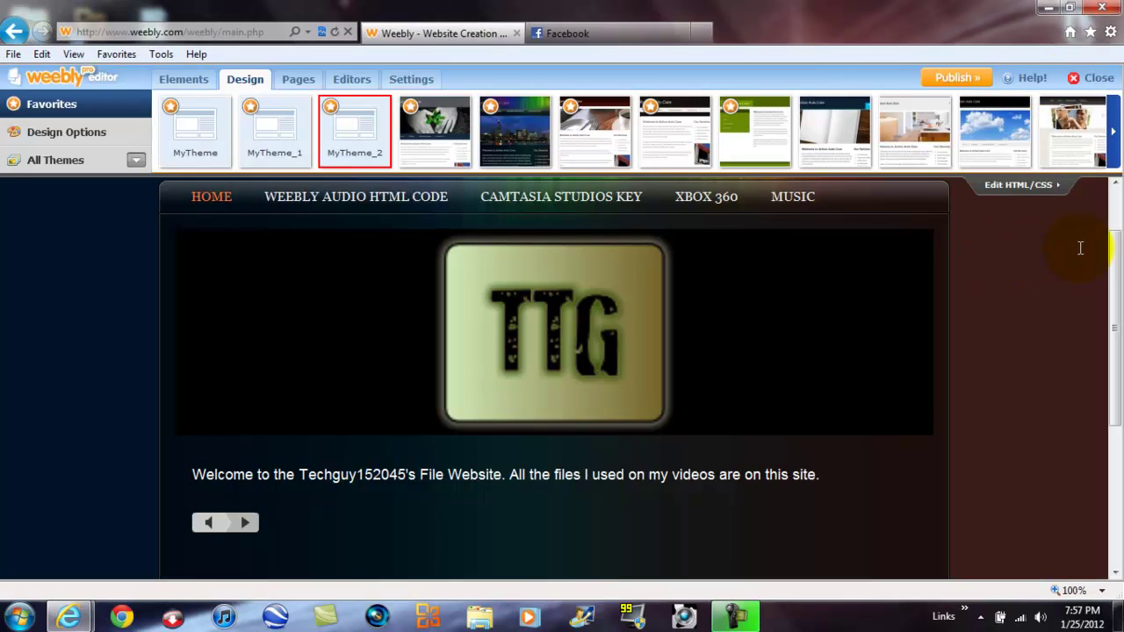
drag(1113, 279, 1114, 329)
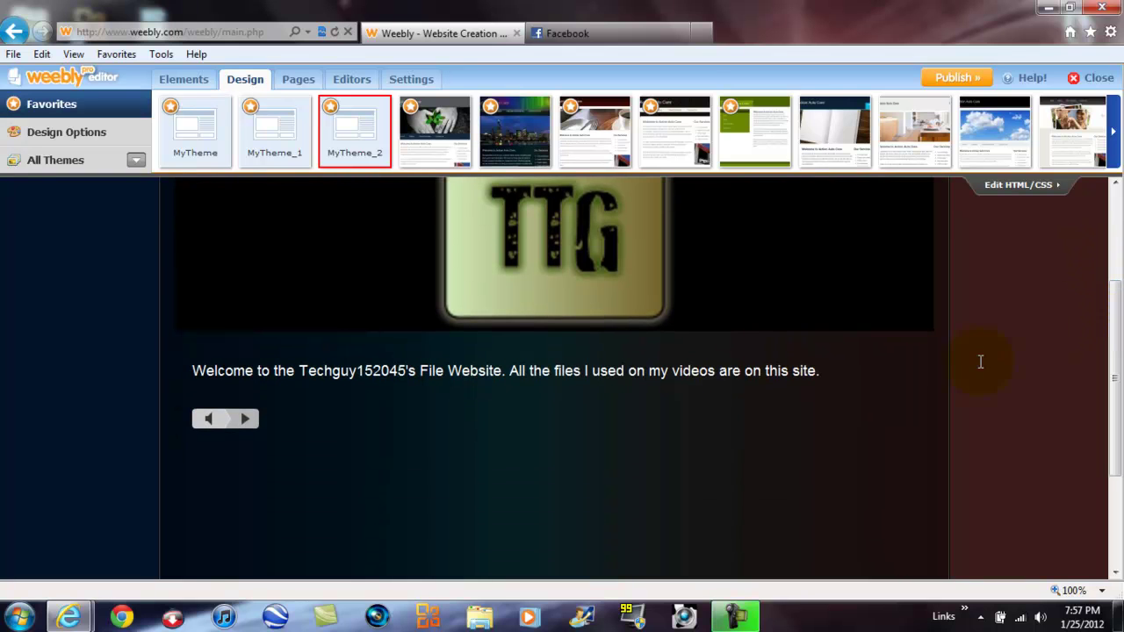
click(596, 449)
key(ctrl+a)
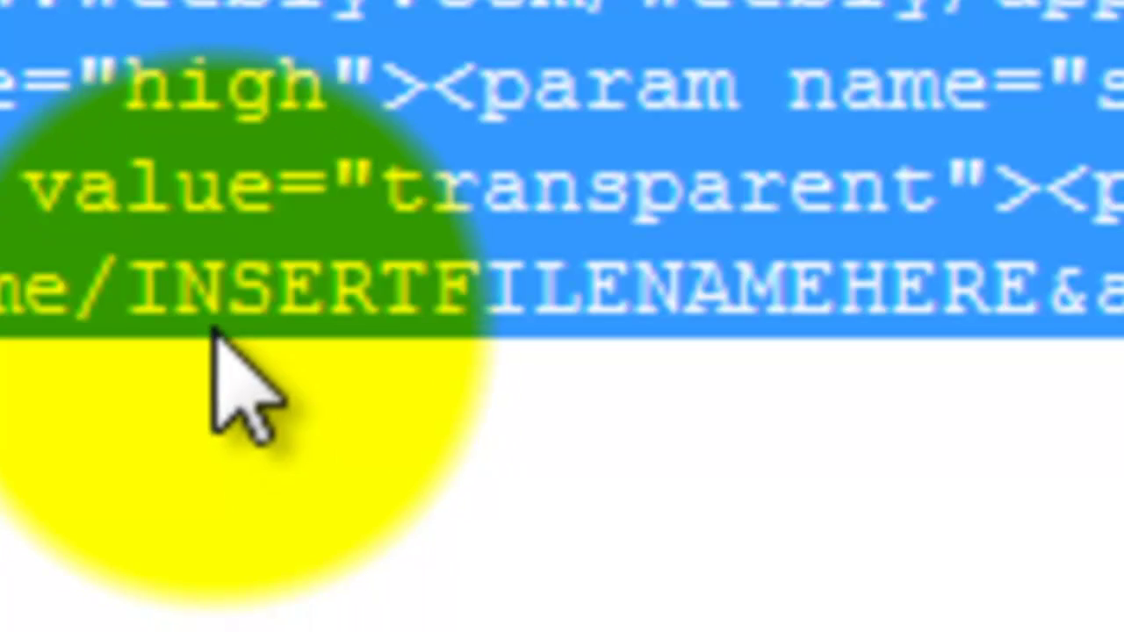
click(154, 294)
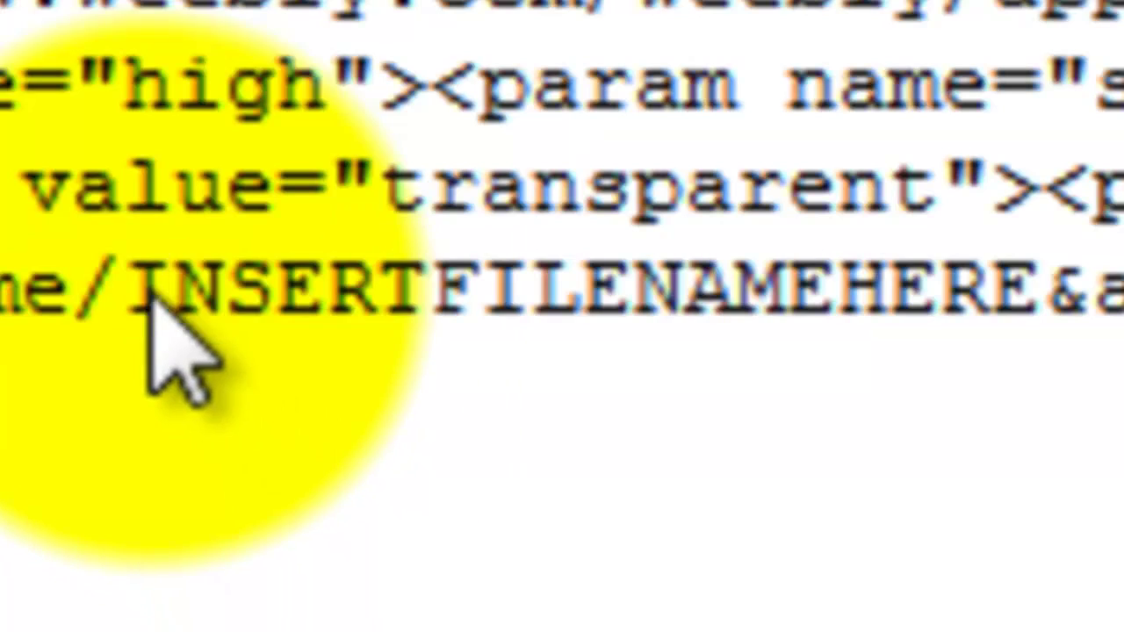
drag(125, 294, 1006, 290)
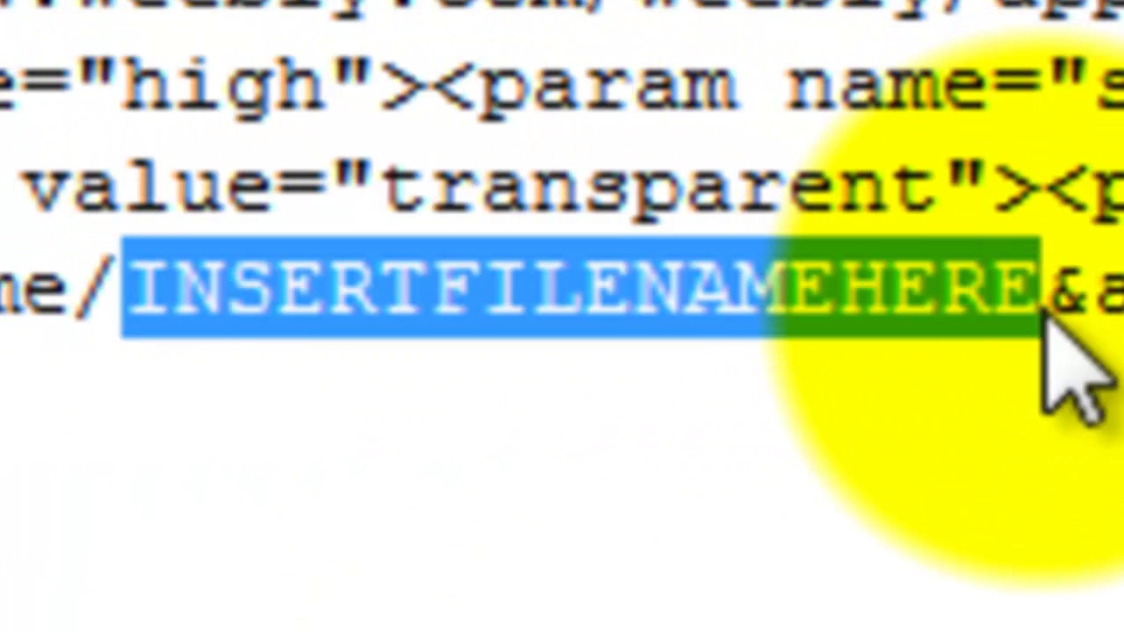
drag(1005, 280, 1065, 360)
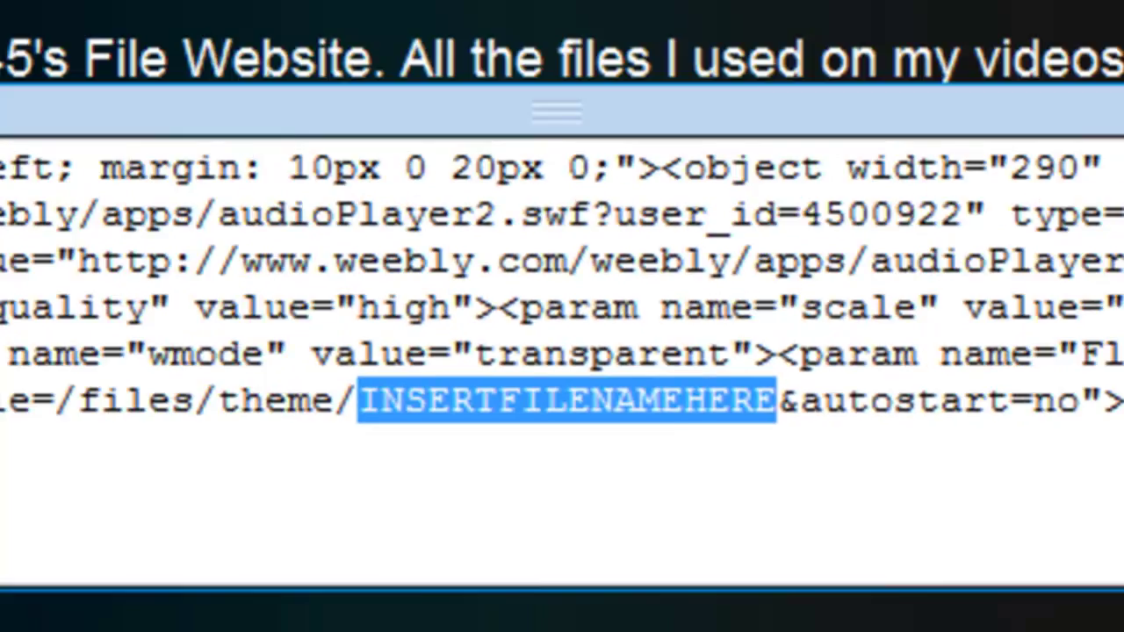
key(ctrl+v)
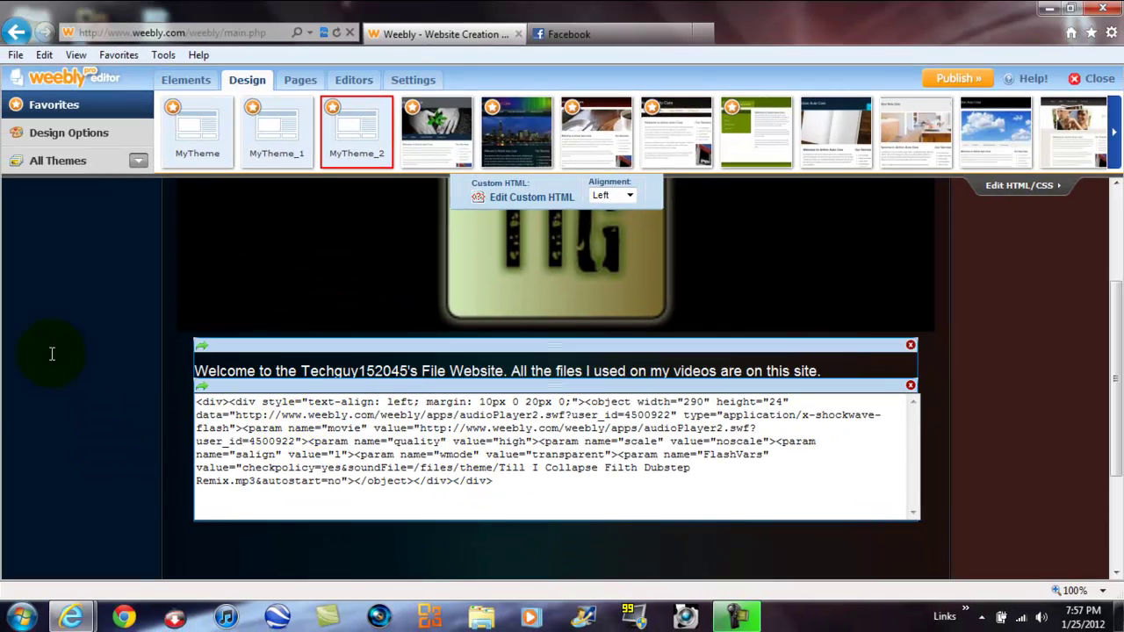
Change the player's autostart value from no to yes and close the code.
click(578, 260)
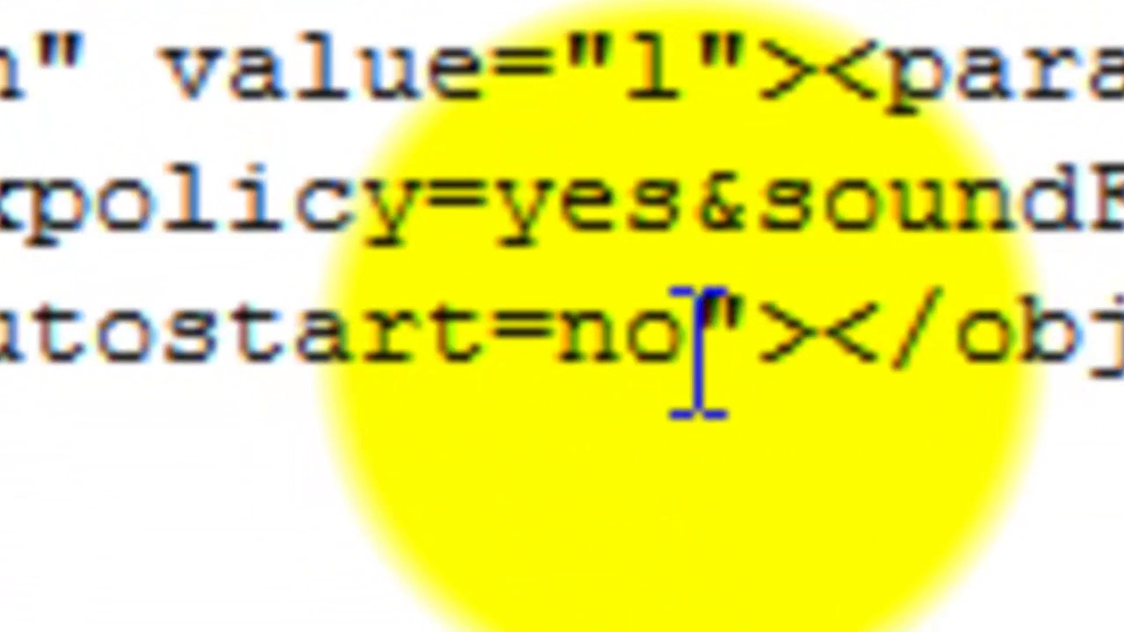
mouse_move(663, 360)
mouse_down()
mouse_move(590, 360)
mouse_move(623, 377)
mouse_move(584, 352)
mouse_move(615, 377)
mouse_move(690, 363)
mouse_move(610, 389)
mouse_move(558, 374)
mouse_up()
text(ye)
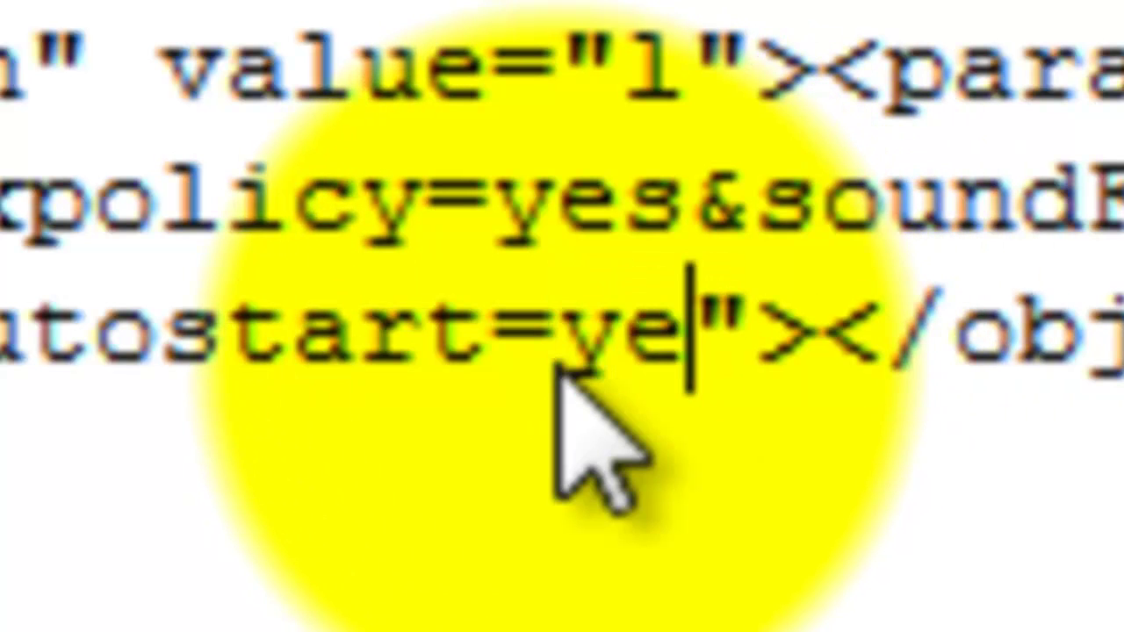
text(s)
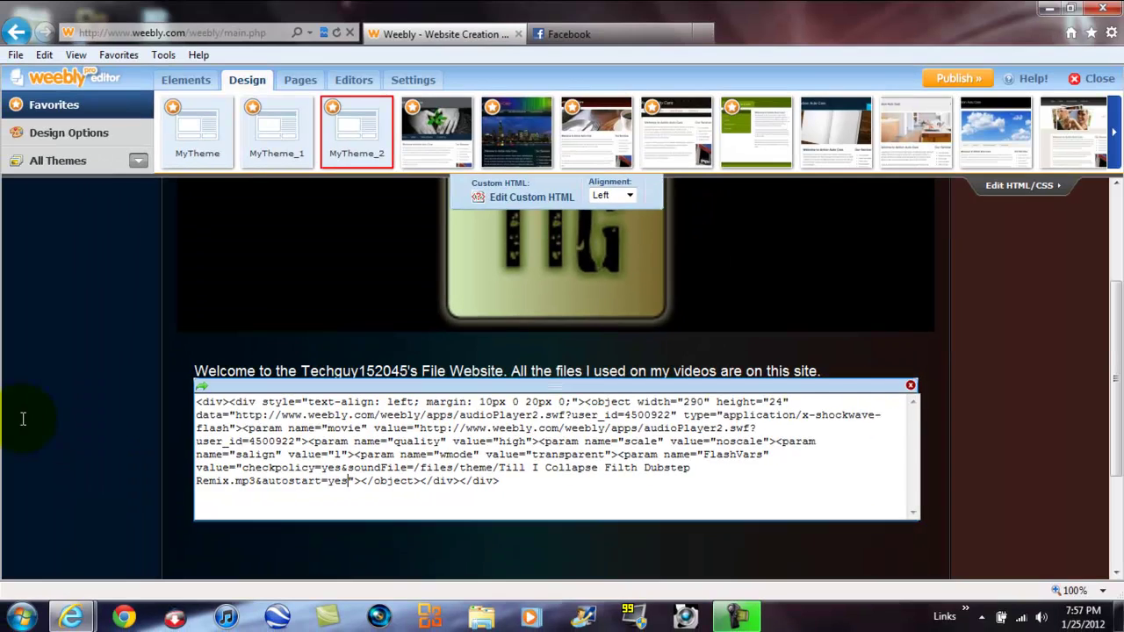
click(23, 419)
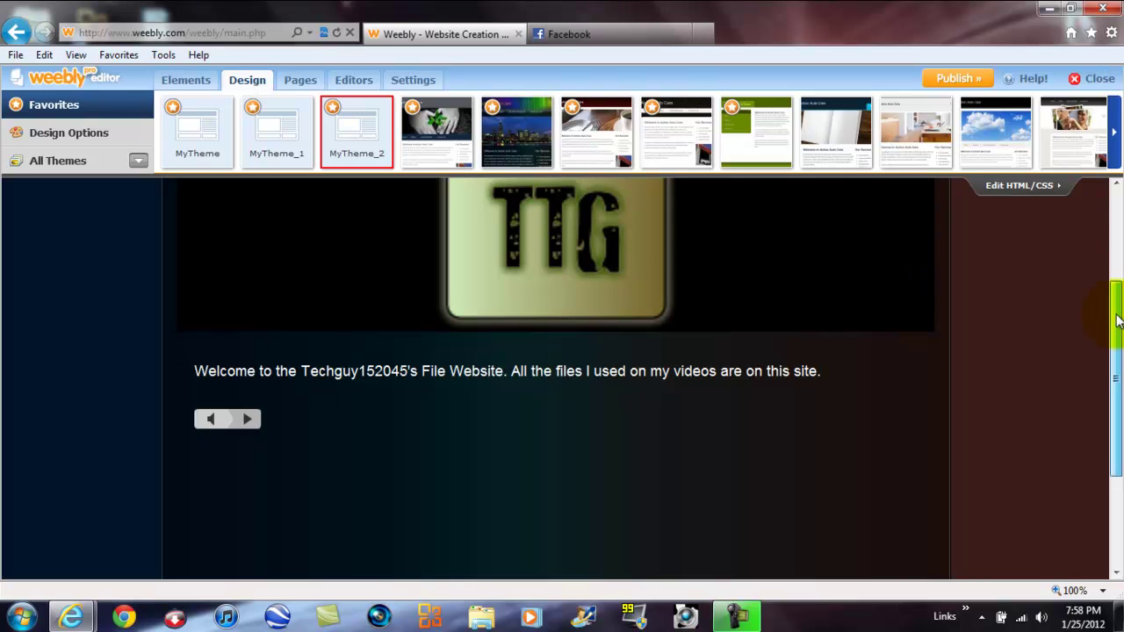
drag(1117, 320, 1104, 283)
click(287, 501)
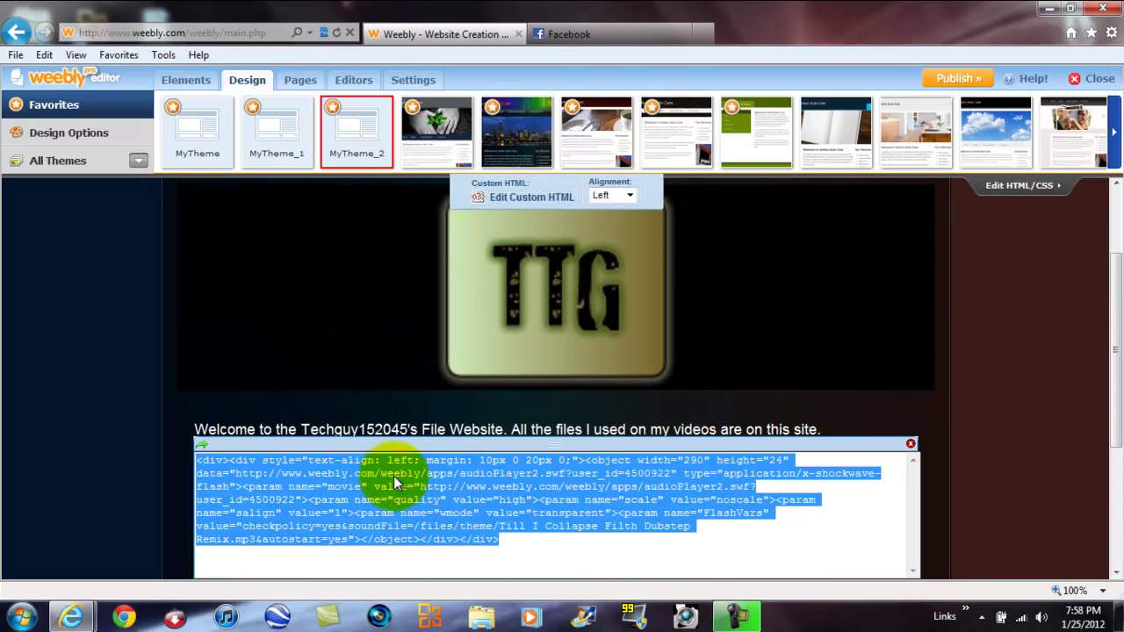
click(29, 479)
click(244, 479)
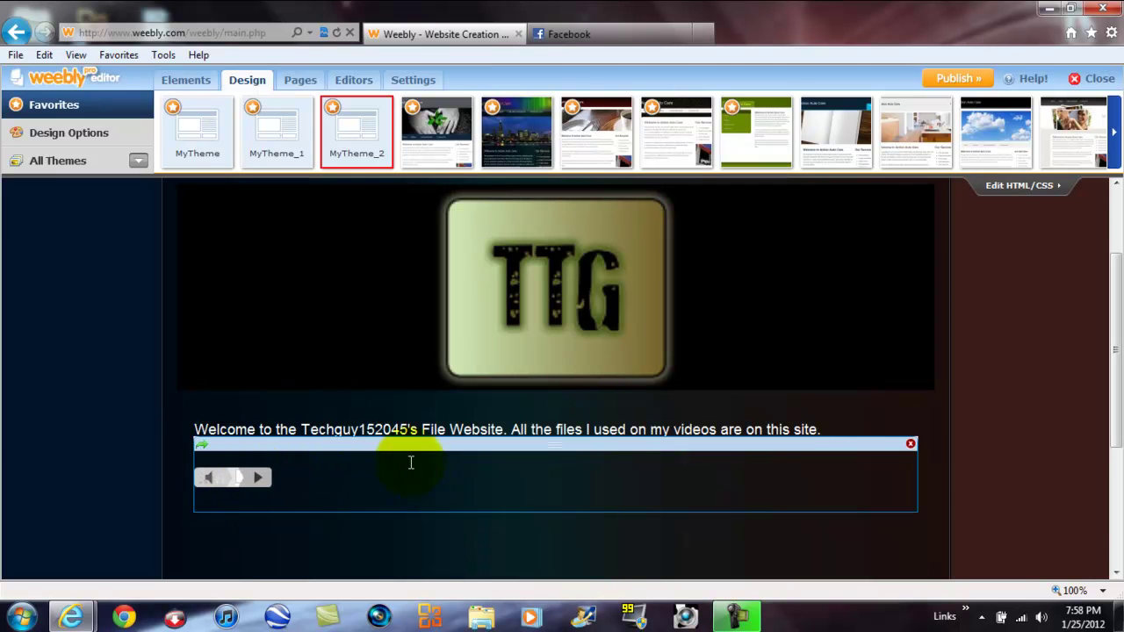
click(70, 414)
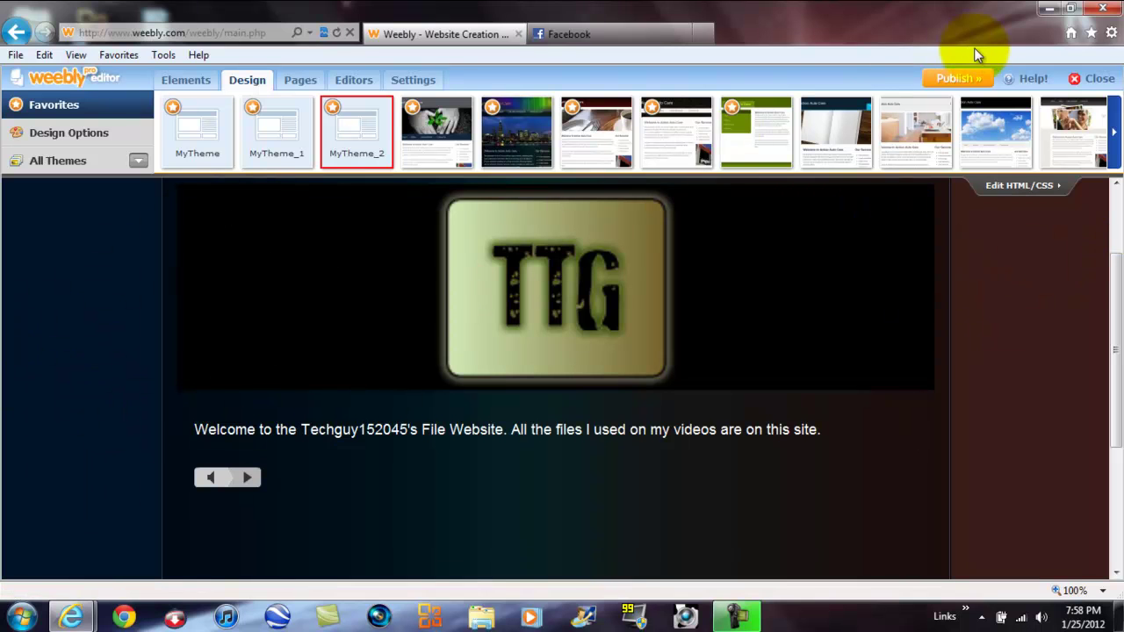
Publish the site and dismiss the Website Published! confirmation.
click(964, 79)
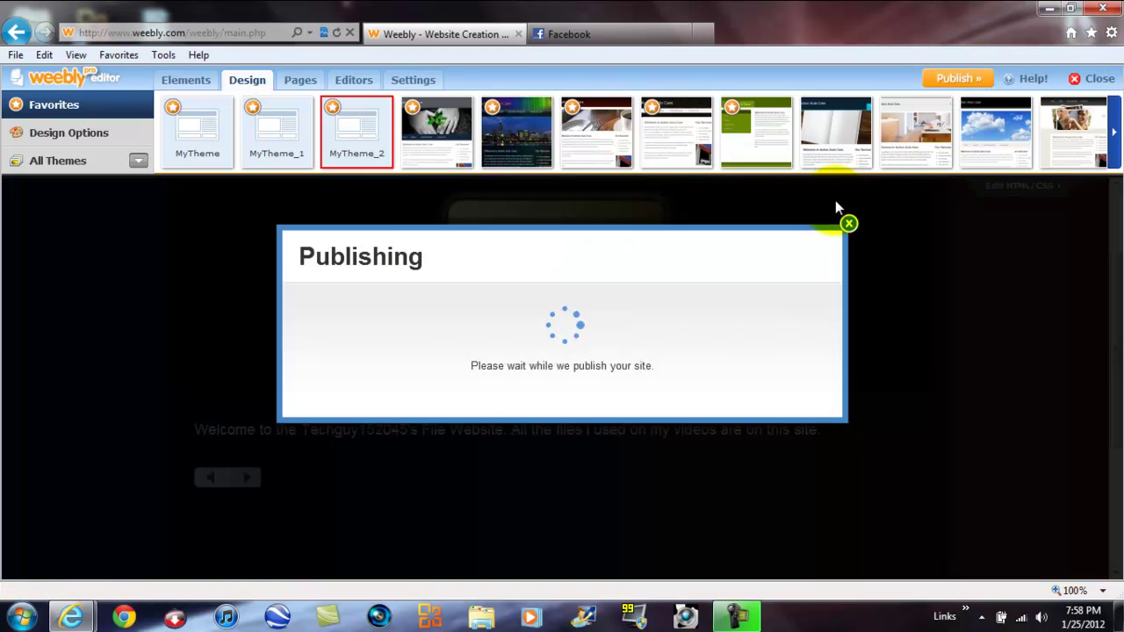
click(848, 158)
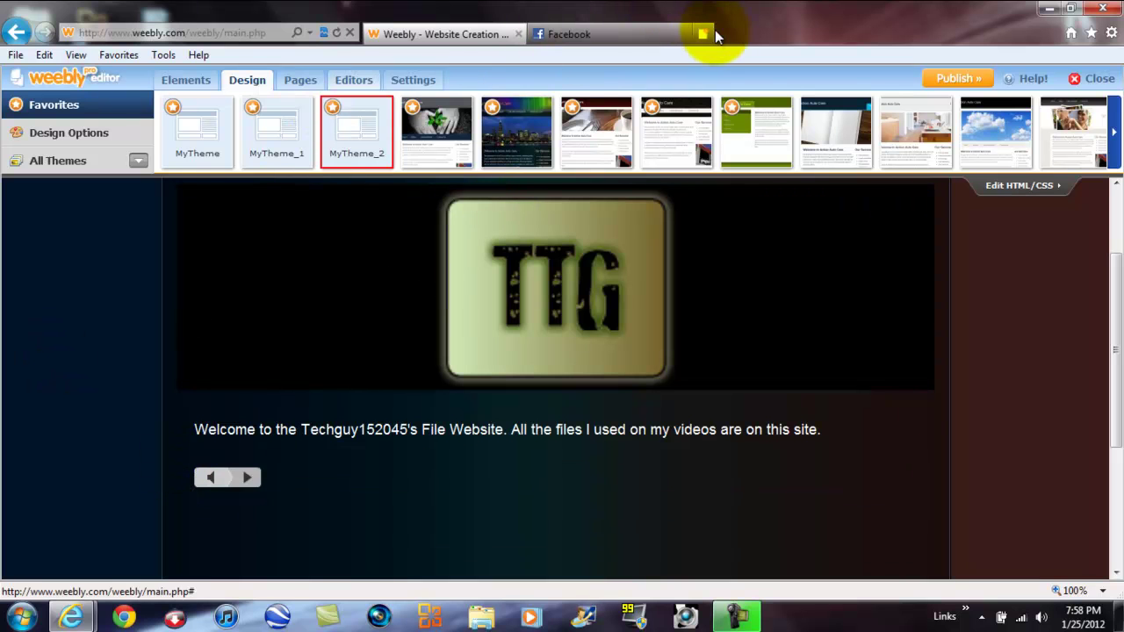
Go to myfilesite.weebly.com in a new tab and scroll the live page.
click(710, 32)
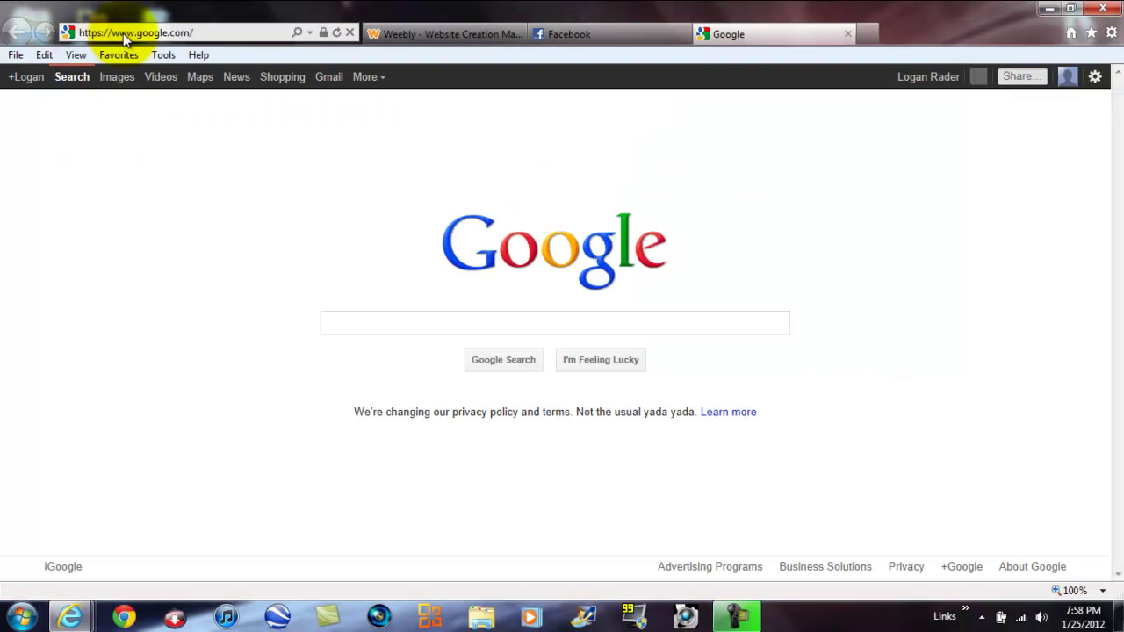
click(123, 33)
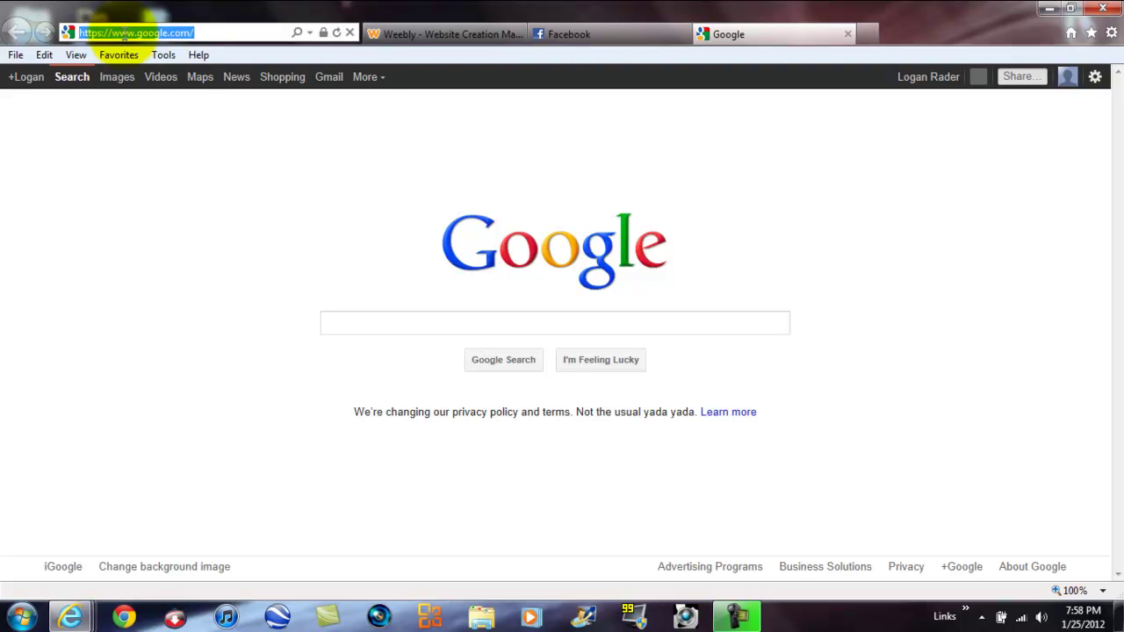
text(myfilesite.weebly)
key(Return)
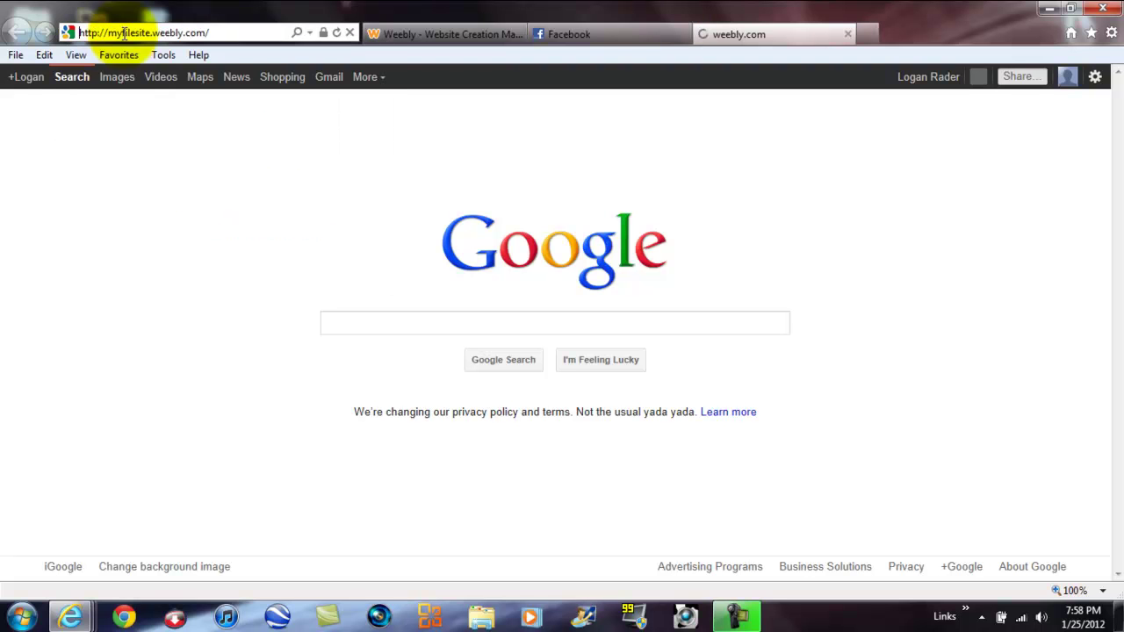
scroll(134, 400, down, 3)
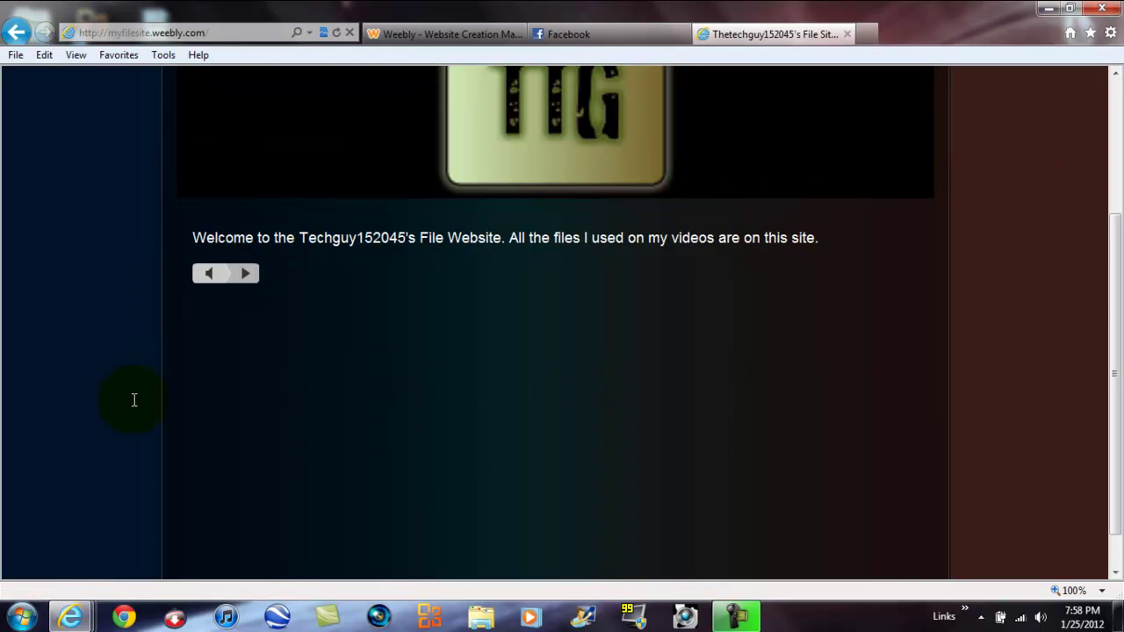